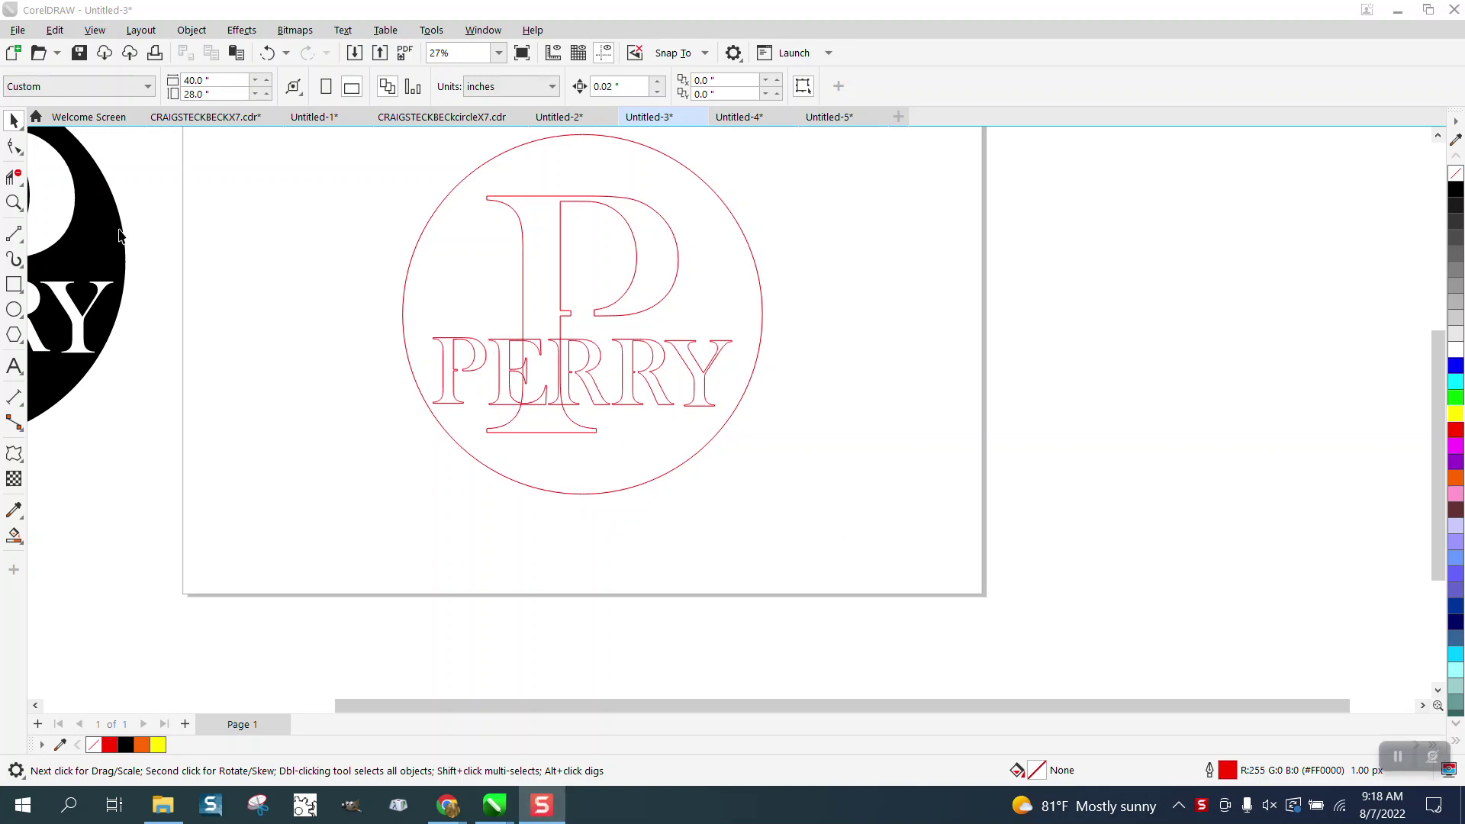
Zoom in to inspect the outline PERRY design and the black filled logo
left_click(13, 202)
left_click_drag(351, 254, 888, 514)
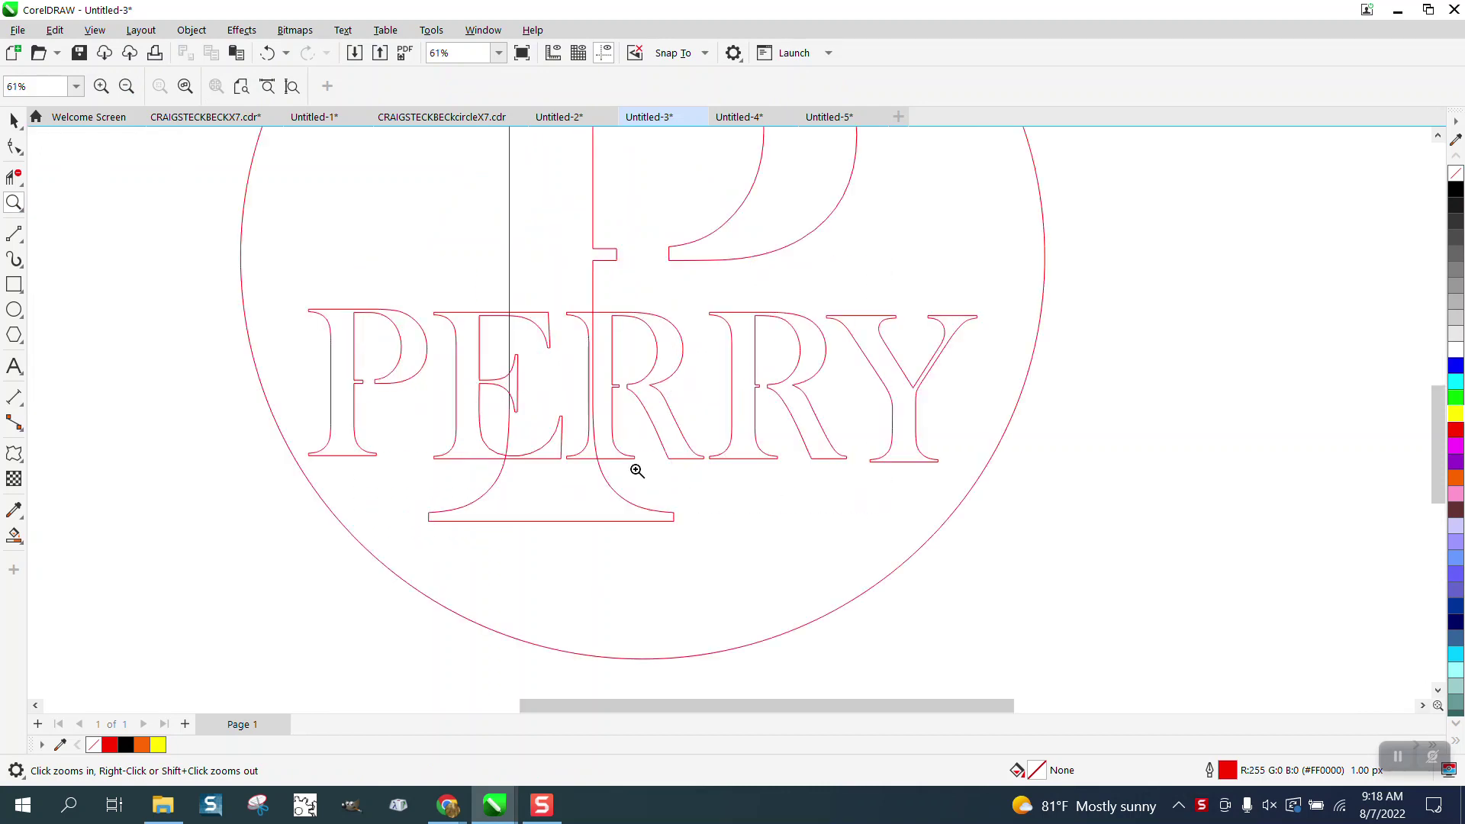
scroll(677, 337, "down", 3)
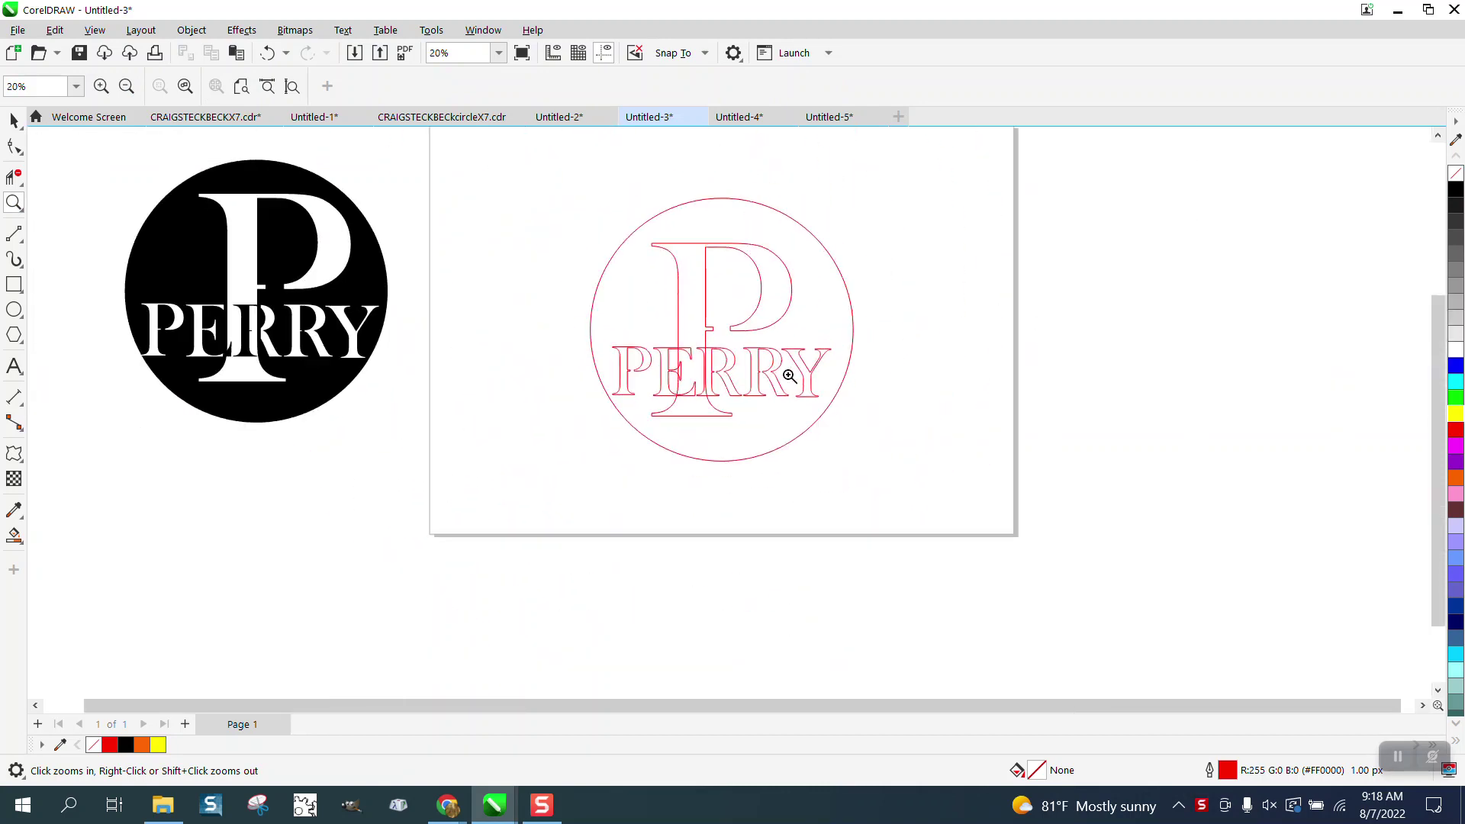
left_click_drag(143, 166, 462, 424)
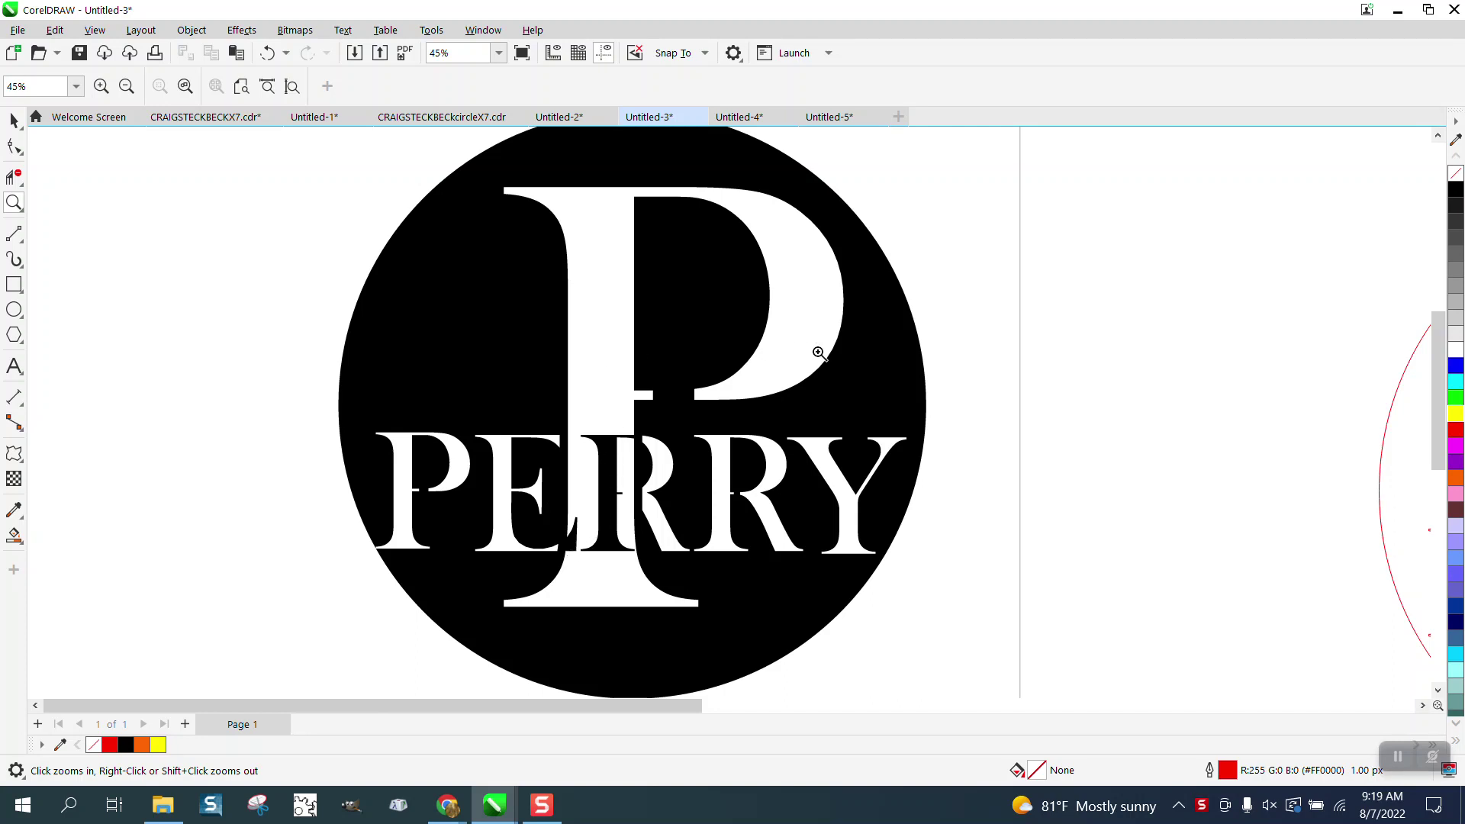
scroll(763, 362, "down", 2)
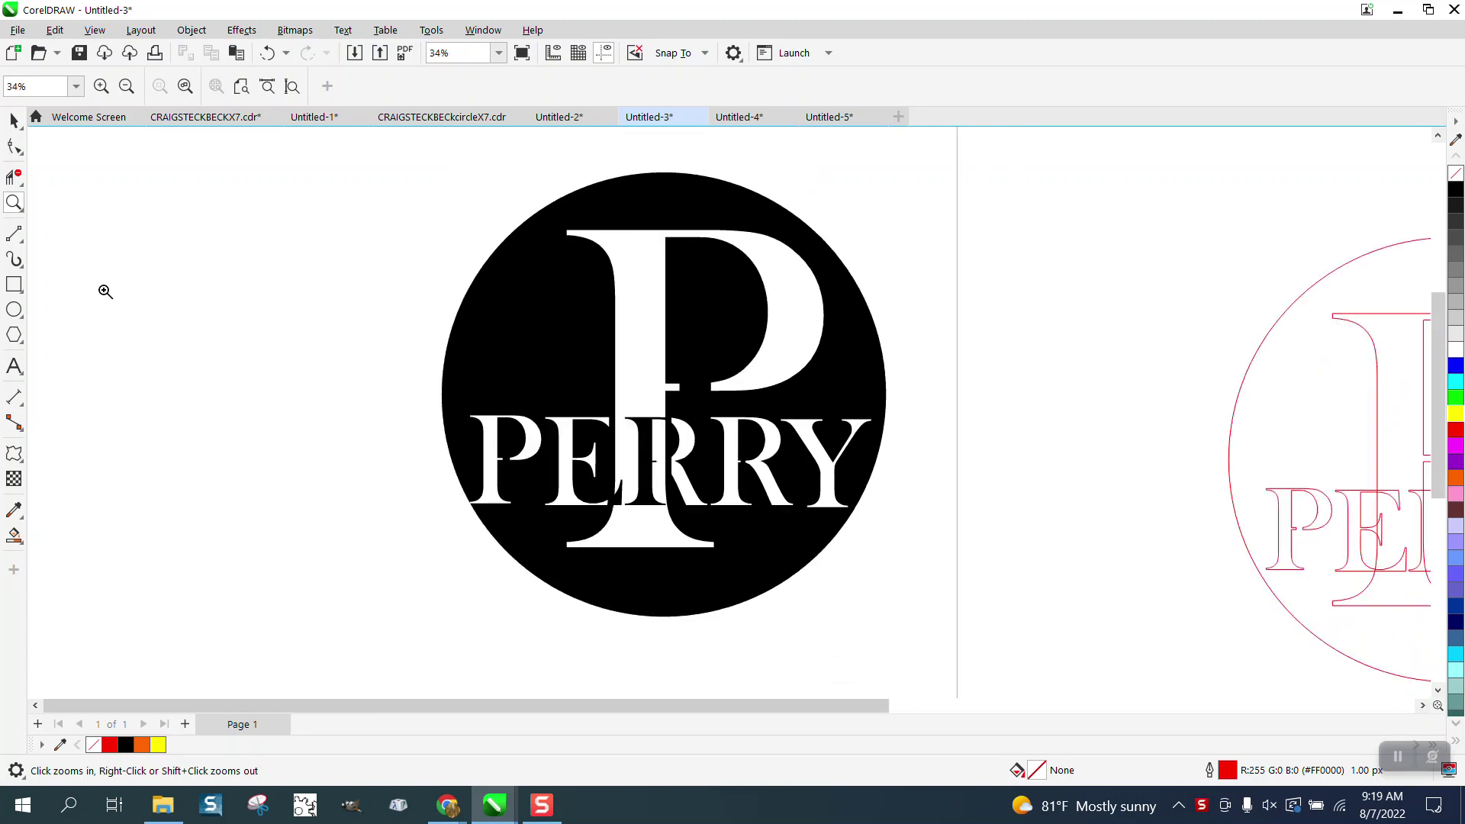
Draw a yellow test rectangle behind the black logo, then delete it
left_click(14, 284)
left_click_drag(409, 166, 957, 636)
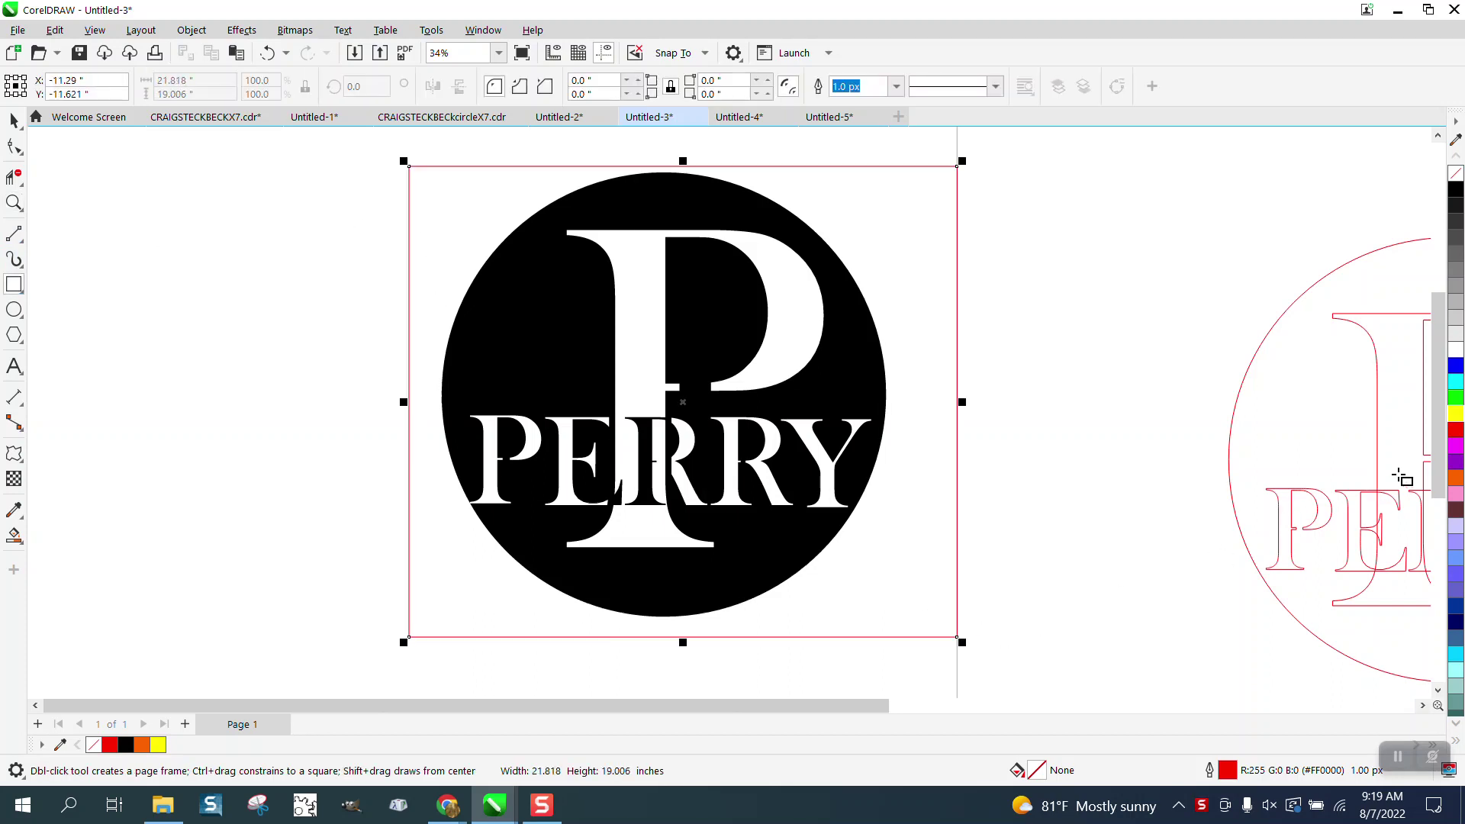
left_click(1456, 413)
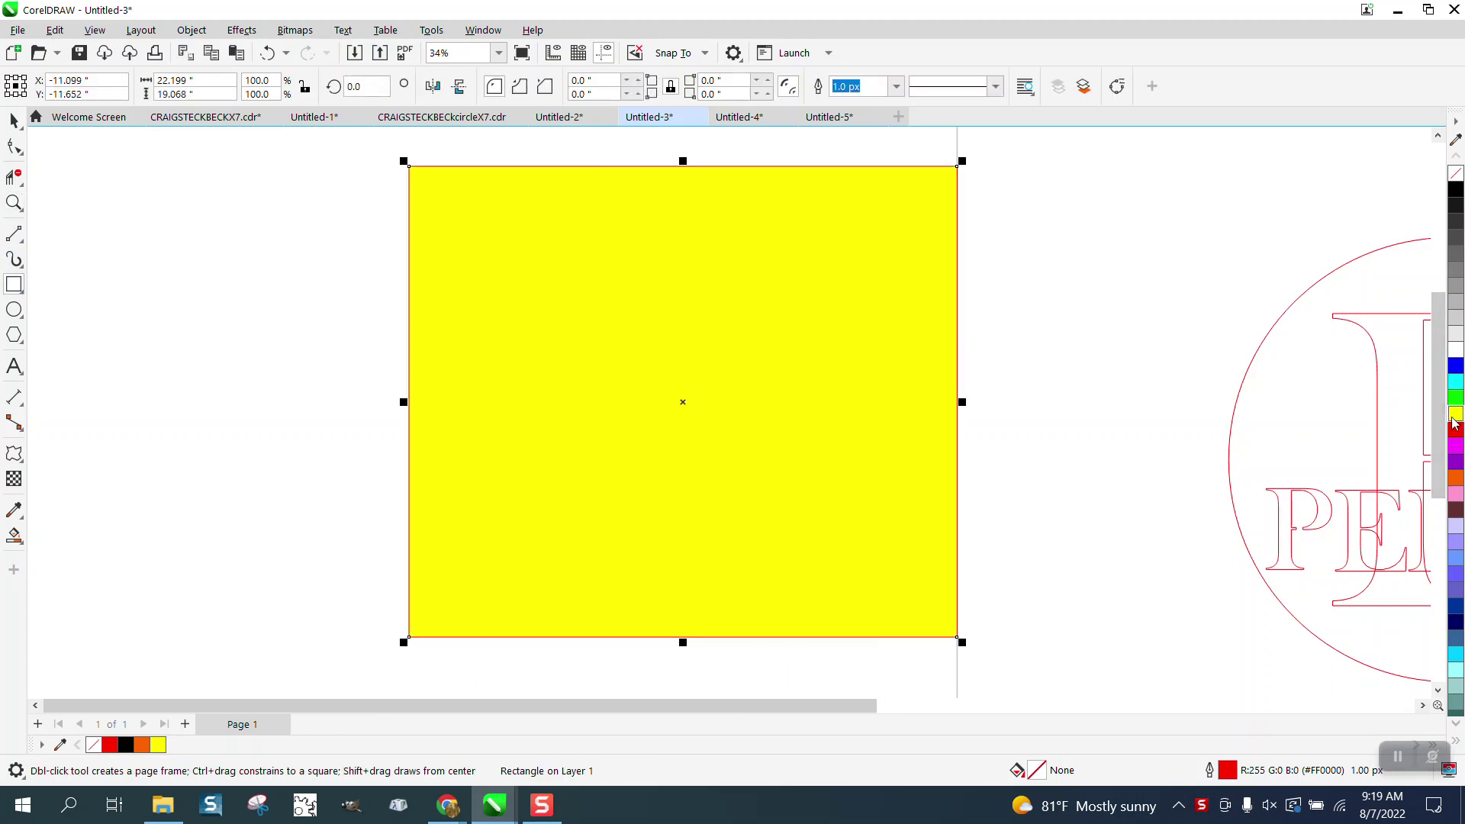
left_click(192, 30)
mouse_move(365, 319)
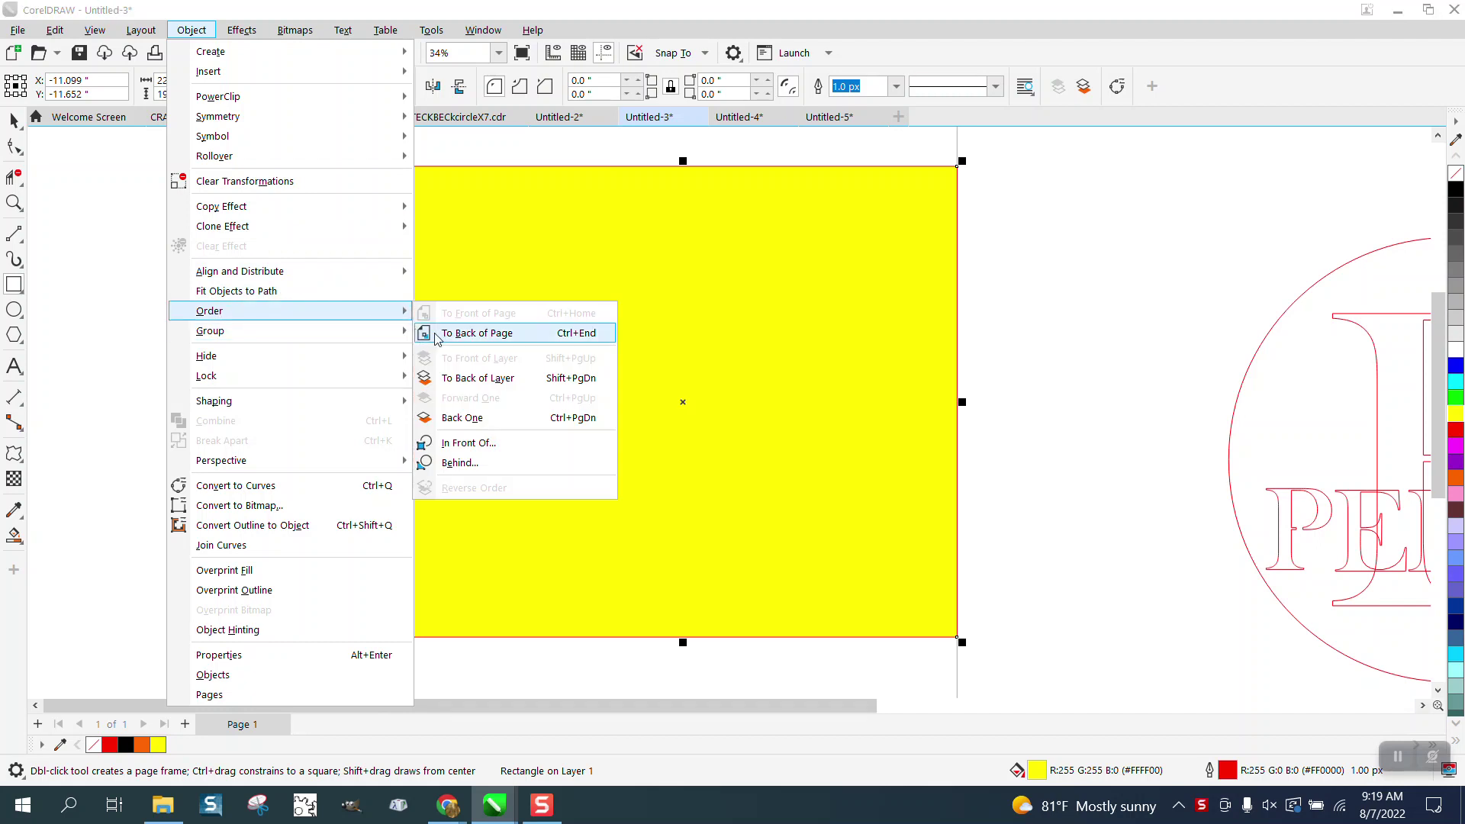
left_click(437, 333)
left_click(14, 121)
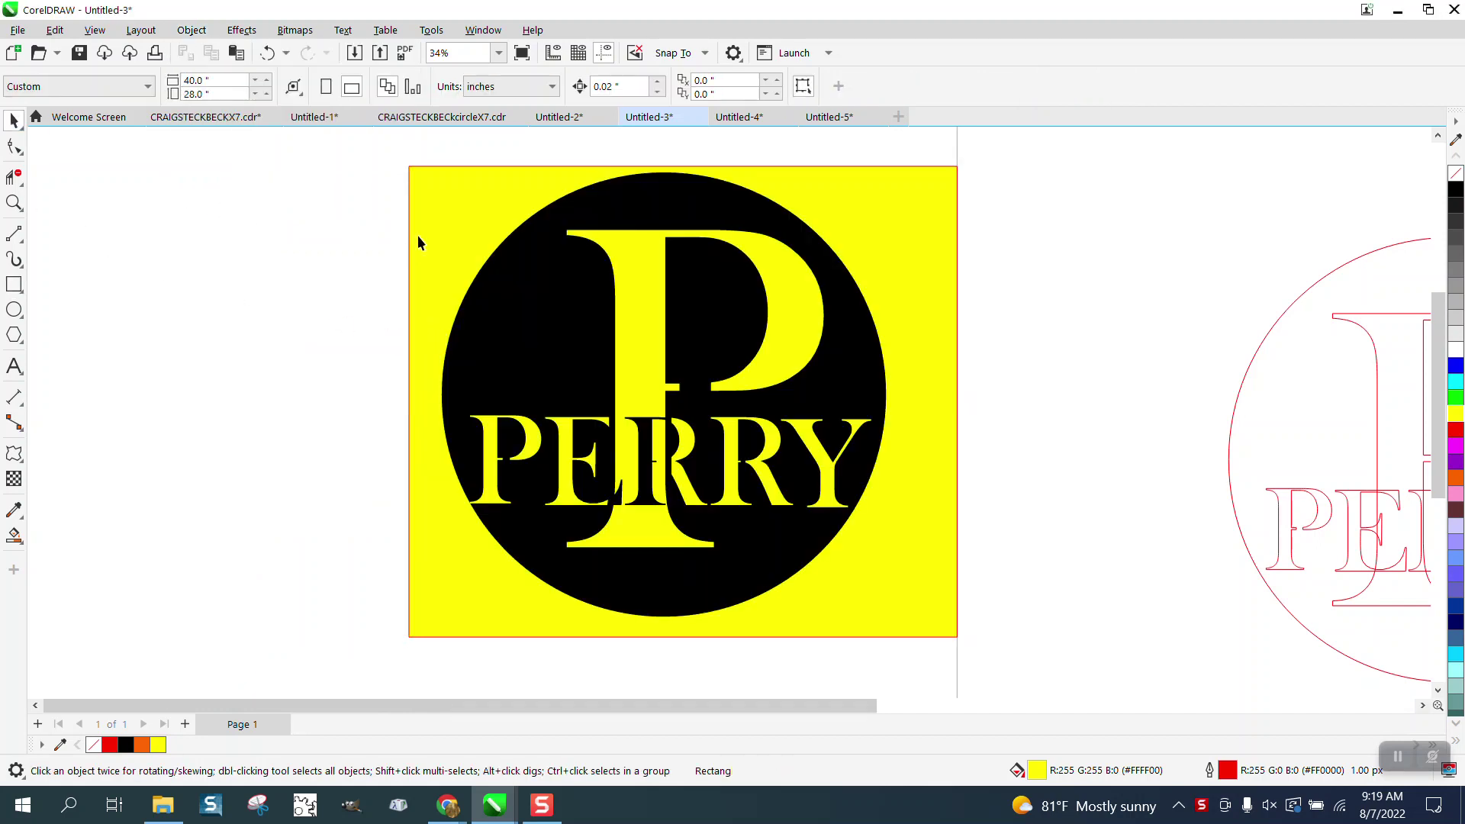
key("Delete")
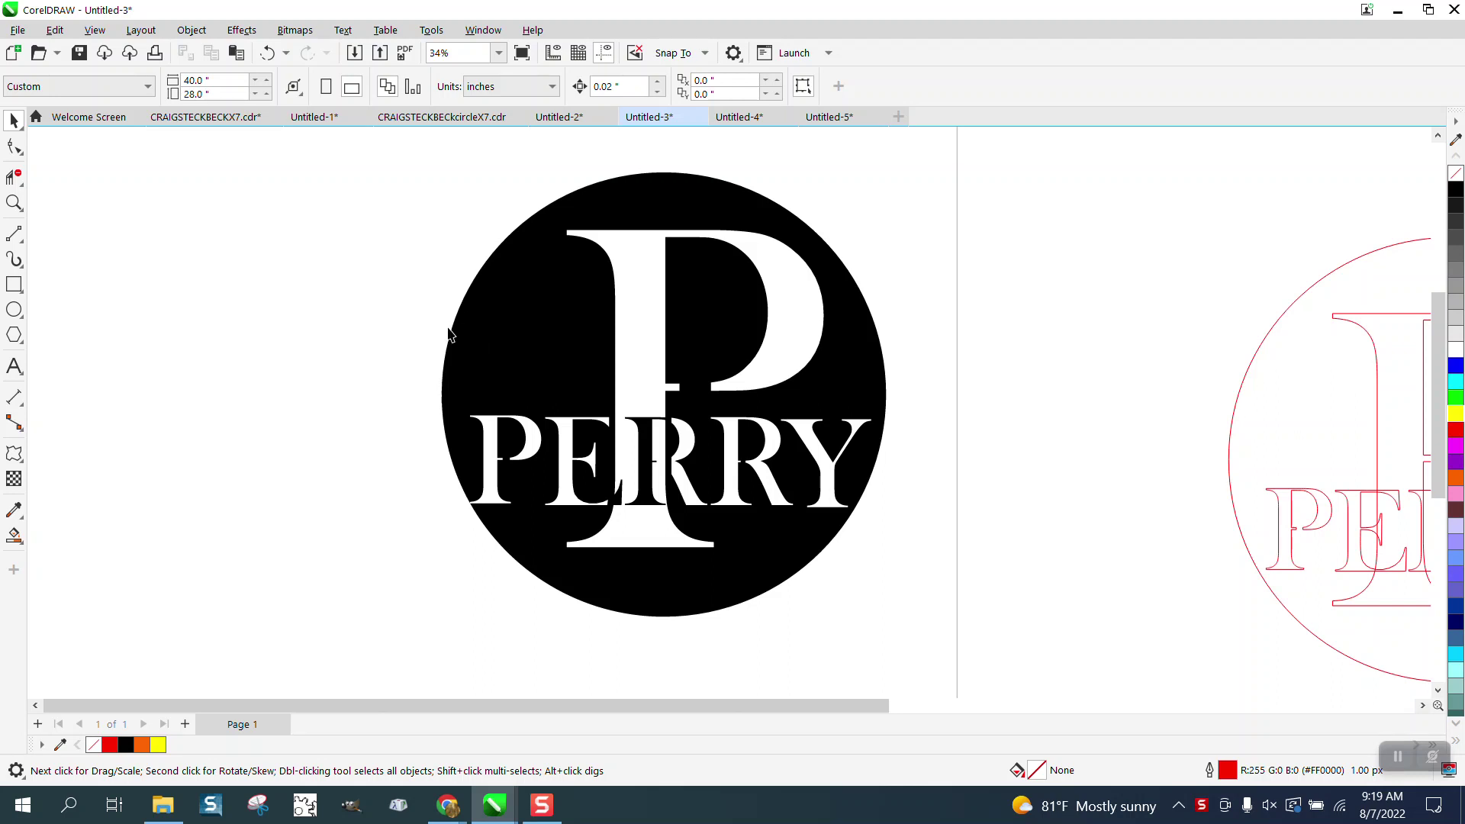
Zoom in on the lower part of the logo and then the red outline logo
scroll(449, 334, "down", 1)
left_click(13, 202)
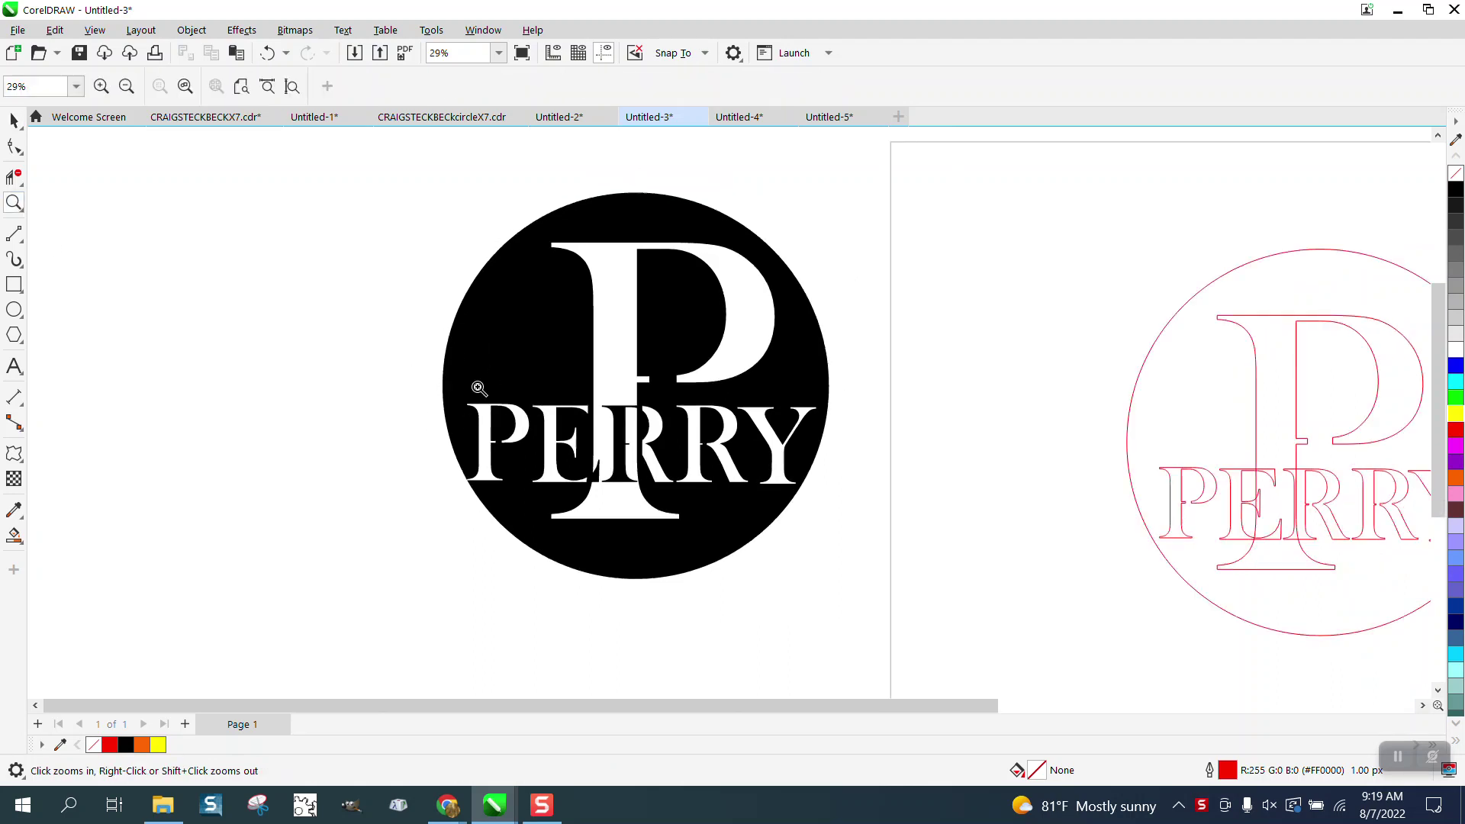
left_click_drag(472, 390, 873, 578)
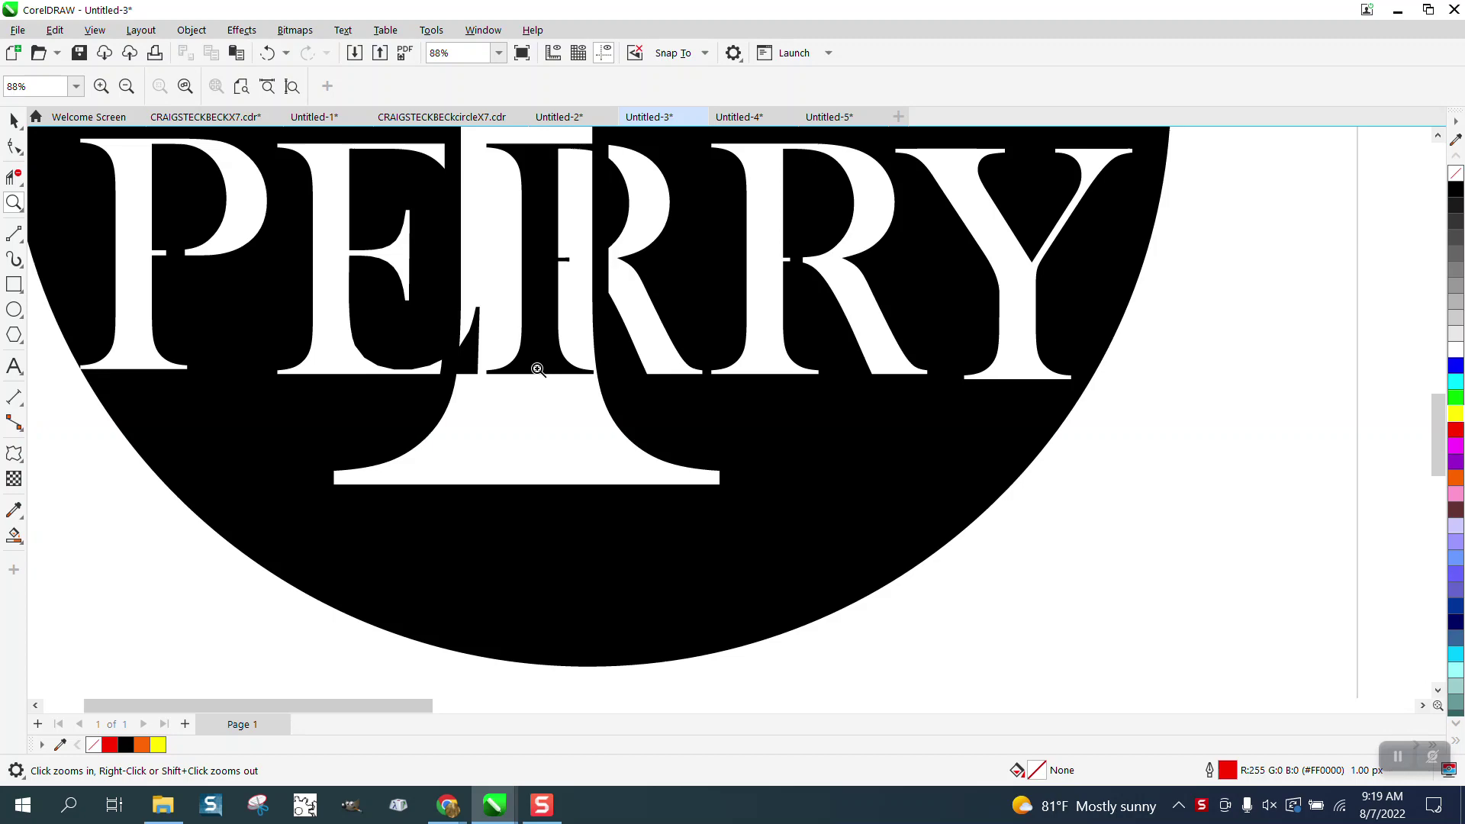
scroll(539, 352, "down", 6)
scroll(535, 352, "down", 3)
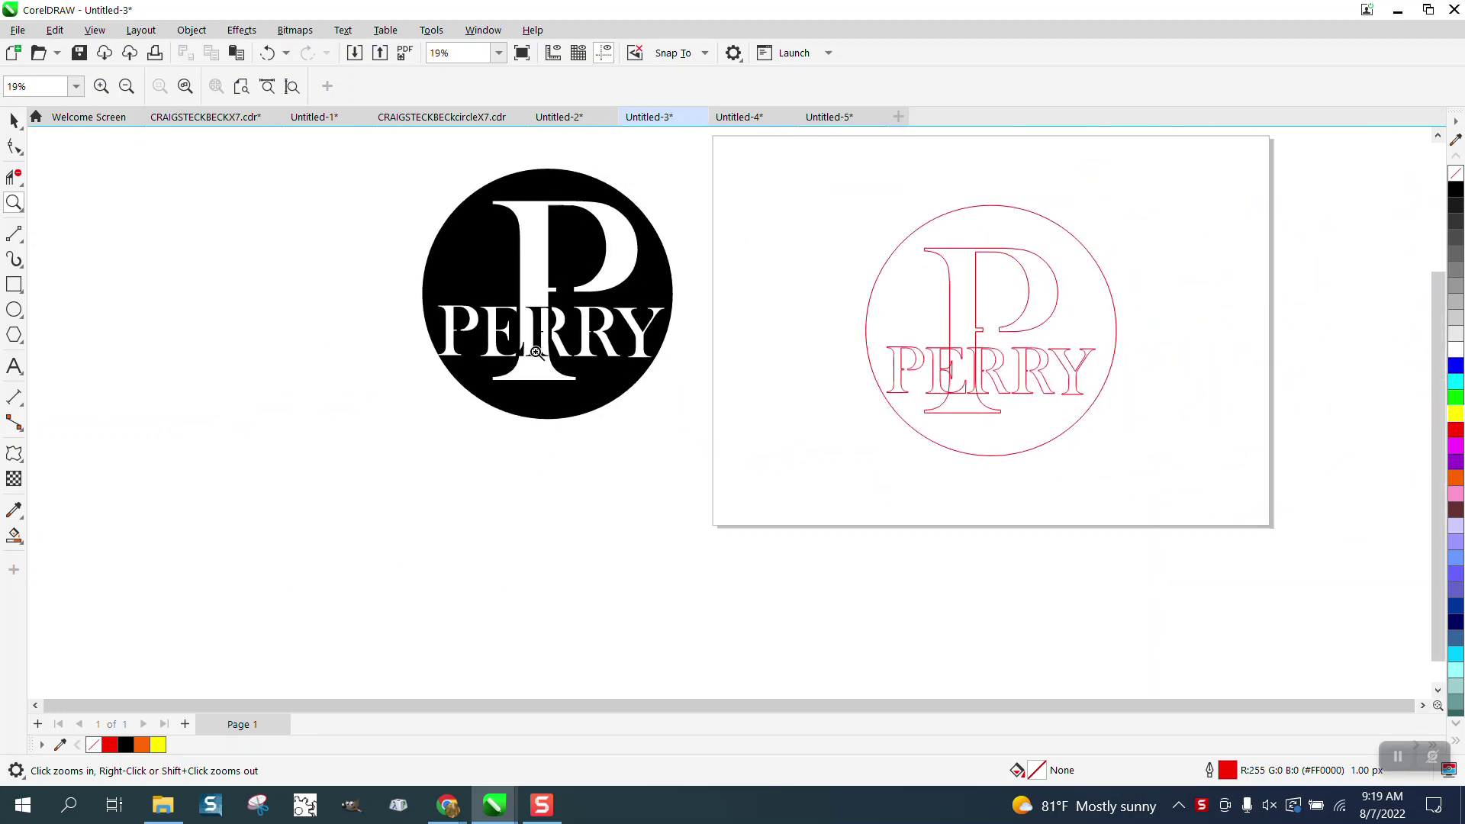
left_click_drag(701, 290, 887, 401)
left_click(16, 119)
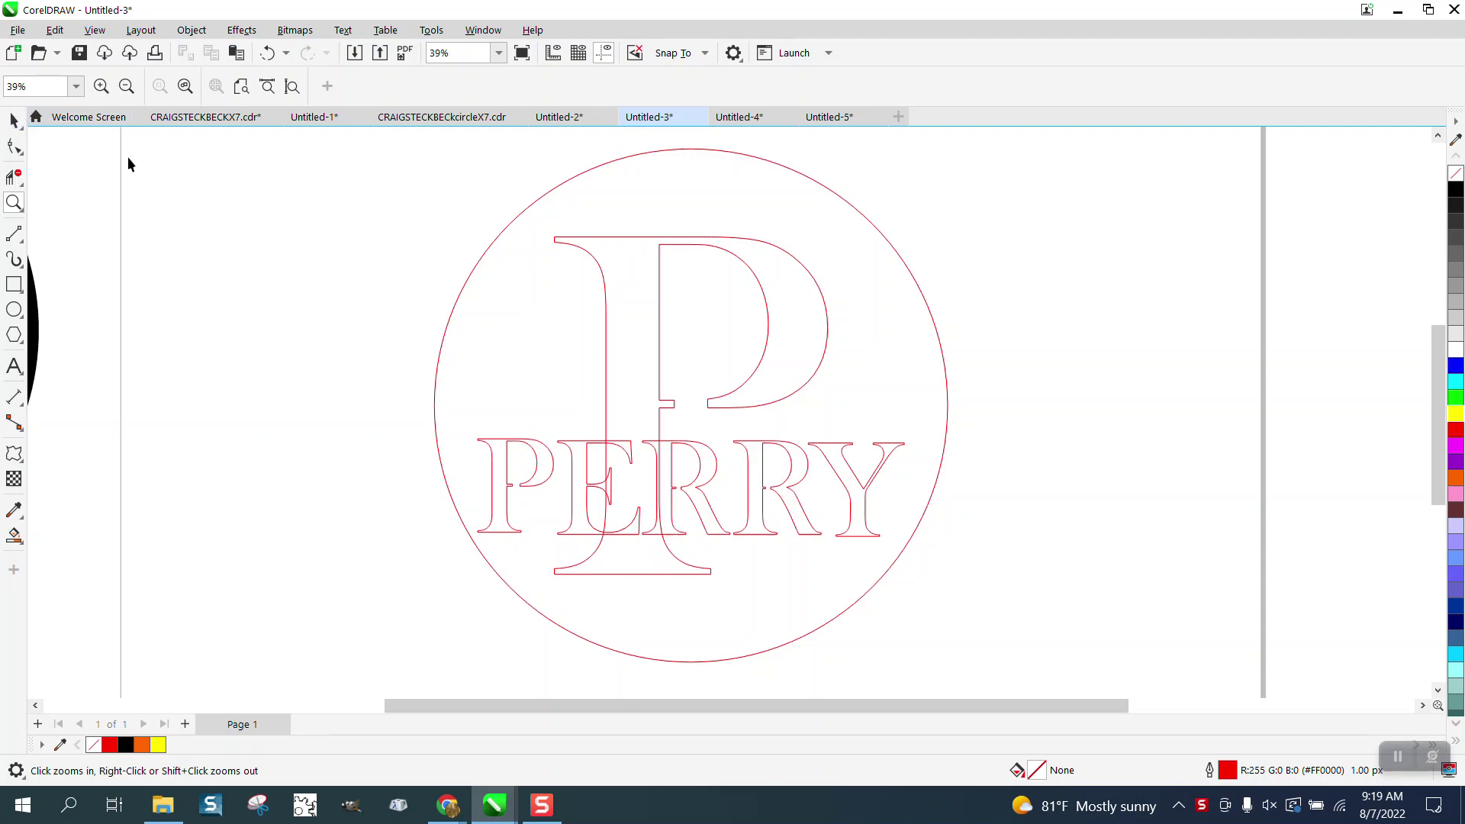
Set the nudge distance to 20 and duplicate the red outline logo 40 inches right
scroll(435, 315, "down", 1)
double_click(615, 86)
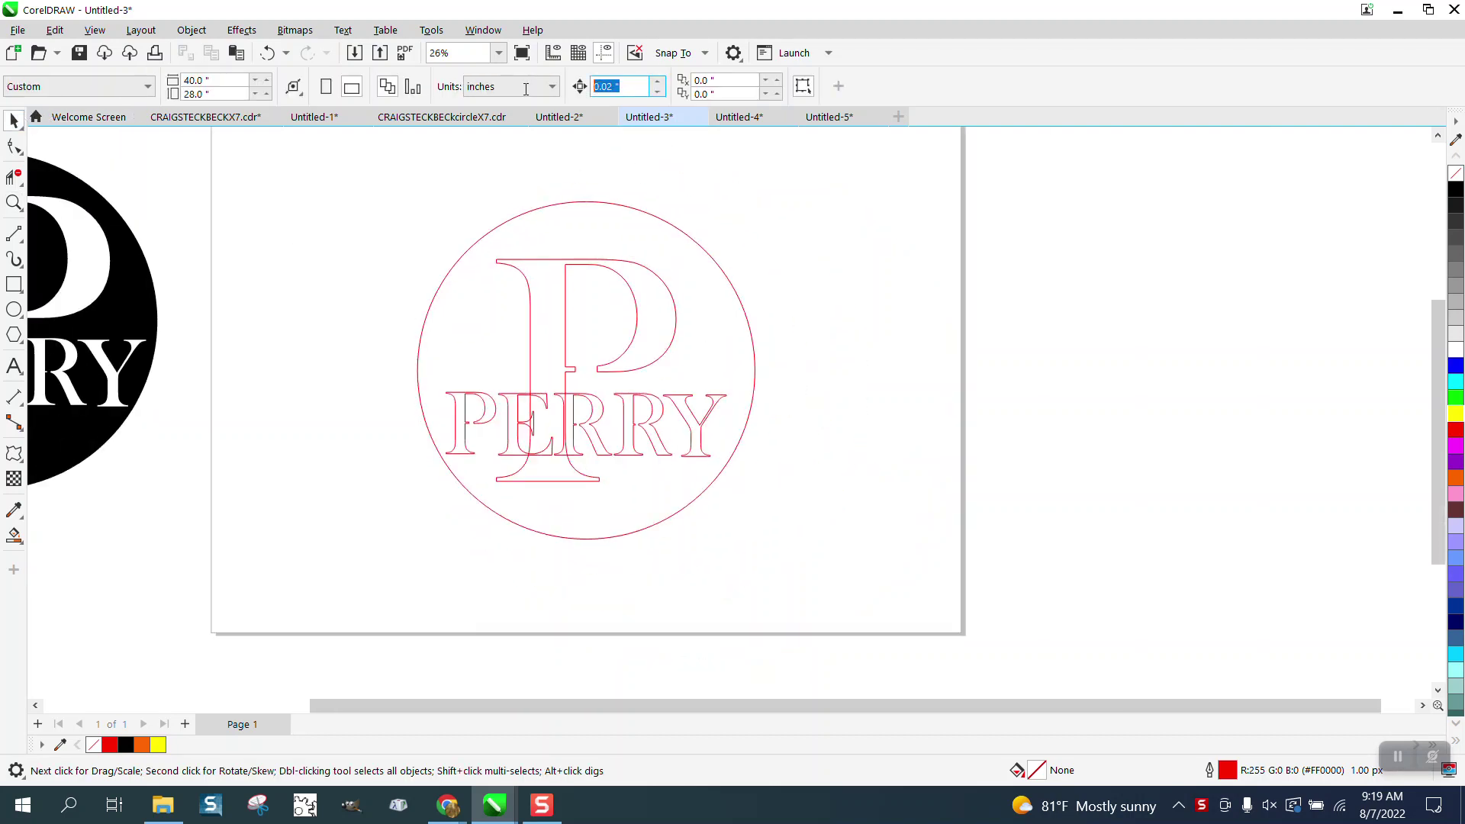
type("20")
left_click_drag(396, 182, 860, 624)
key("KP_Add")
key("Right")
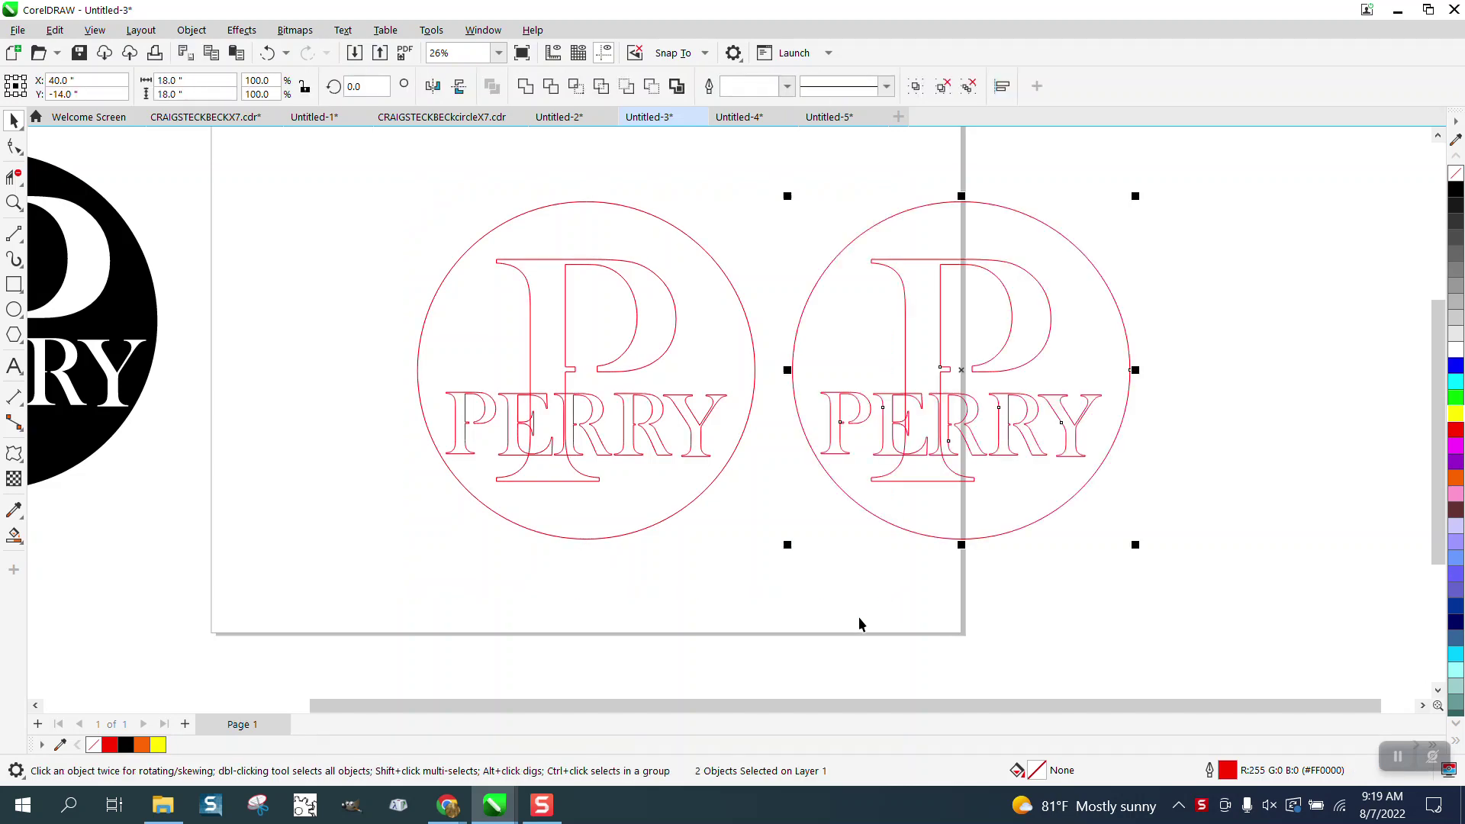
key("Right")
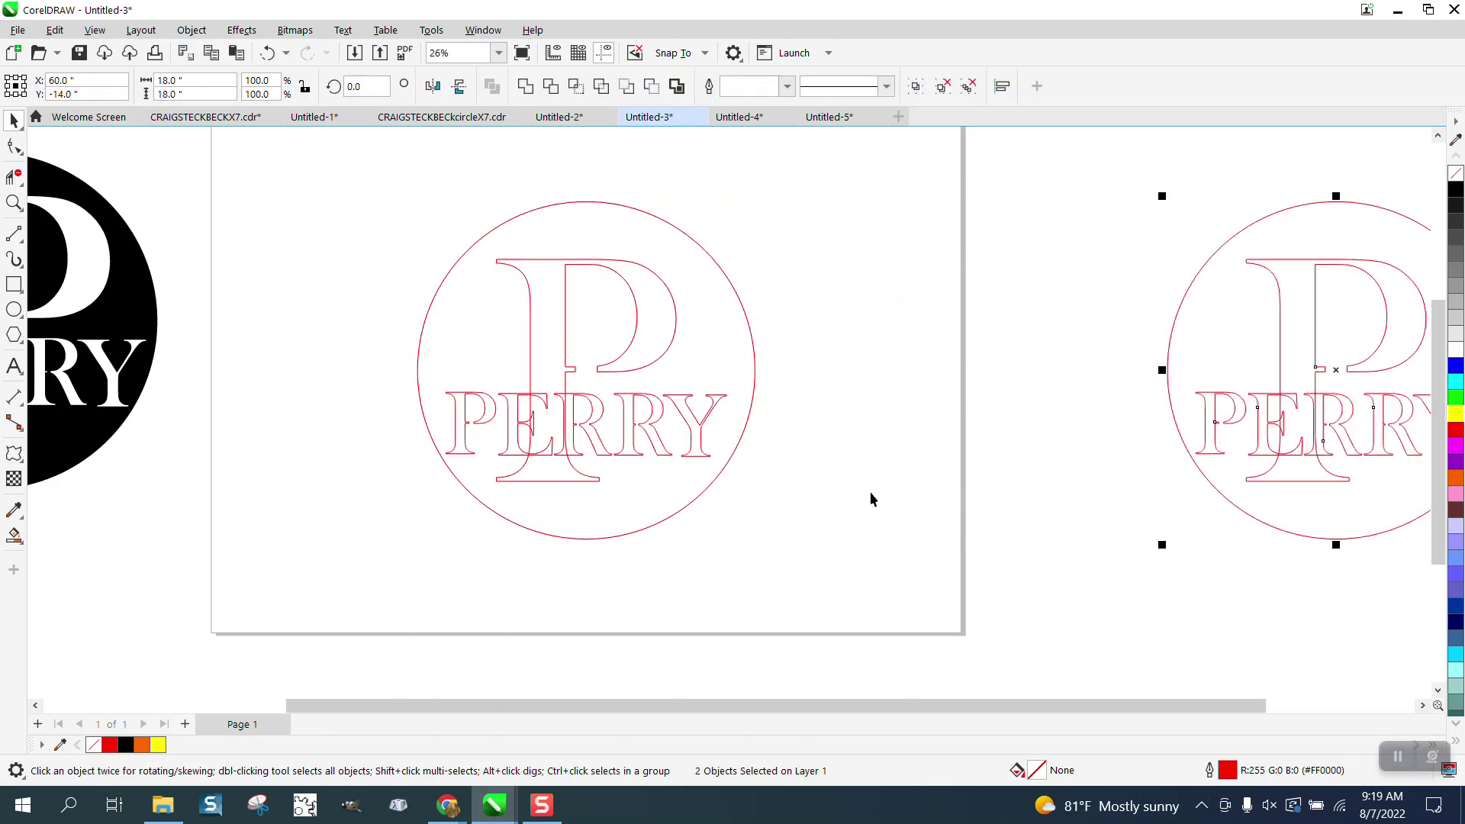
left_click_drag(397, 376, 482, 451)
left_click_drag(777, 473, 777, 474)
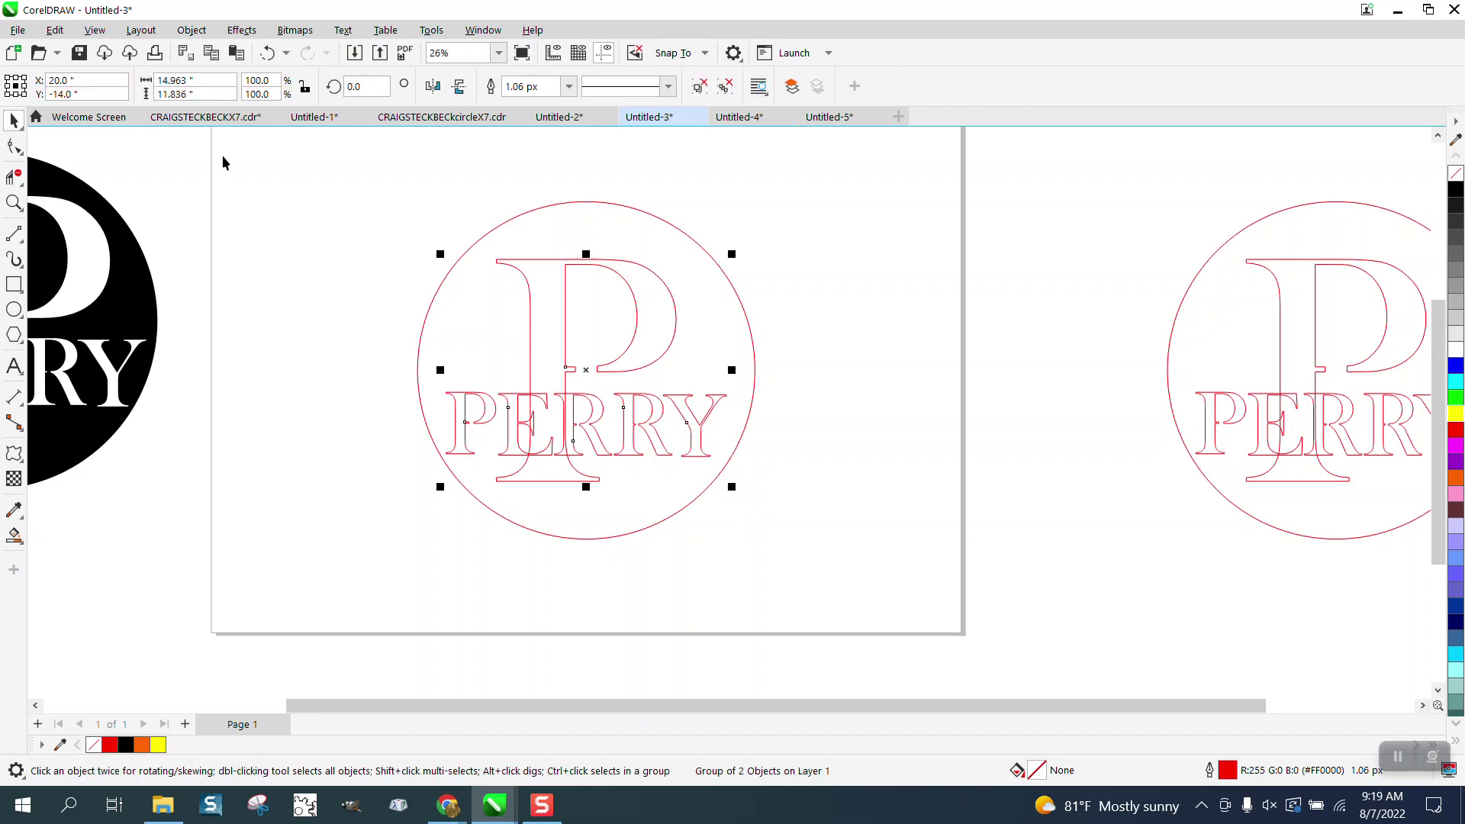
Ungroup the P and PERRY, then nudge PERRY 20 inches right out of the circle
left_click(191, 30)
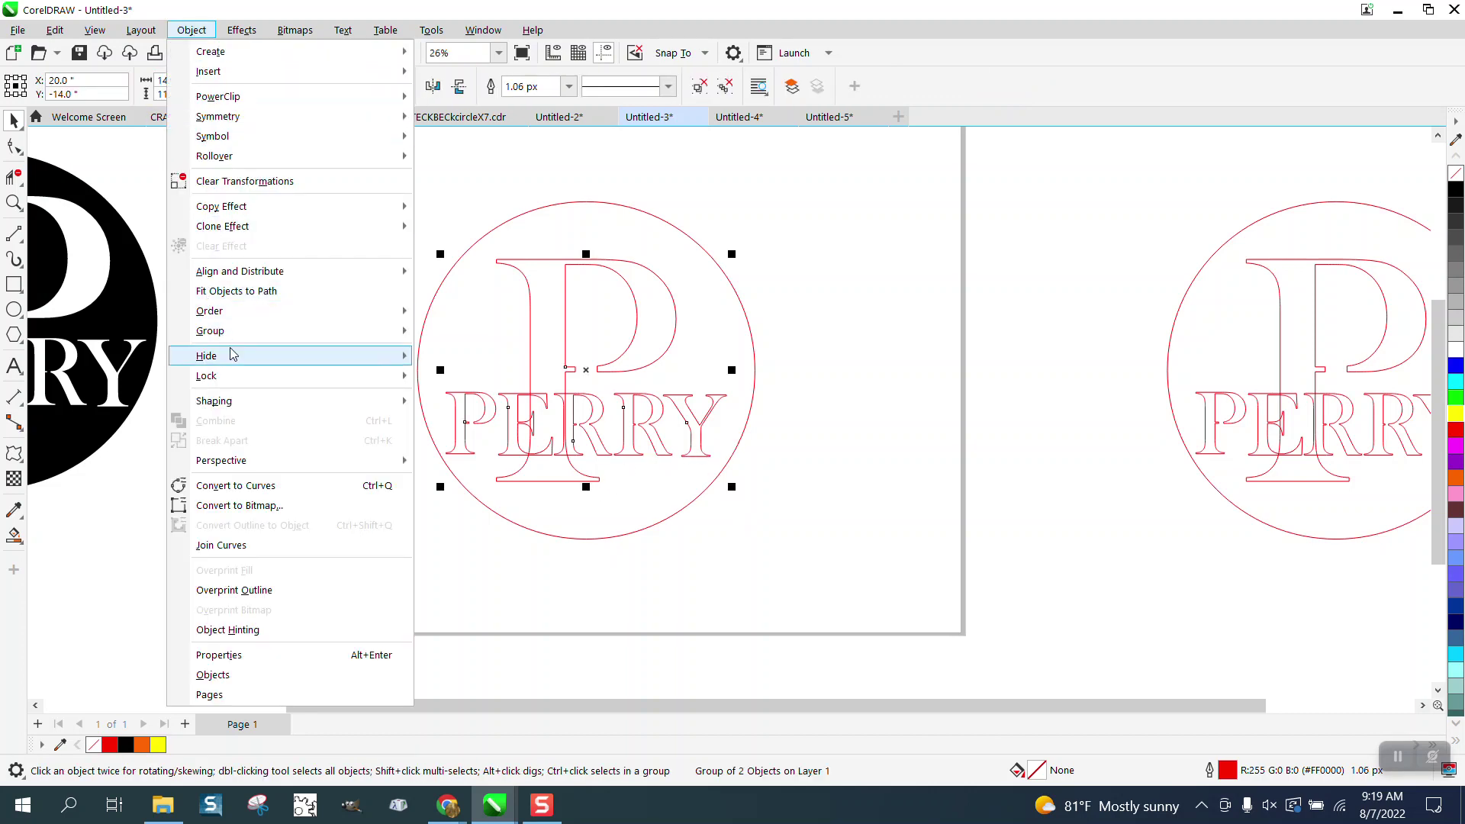
left_click(372, 358)
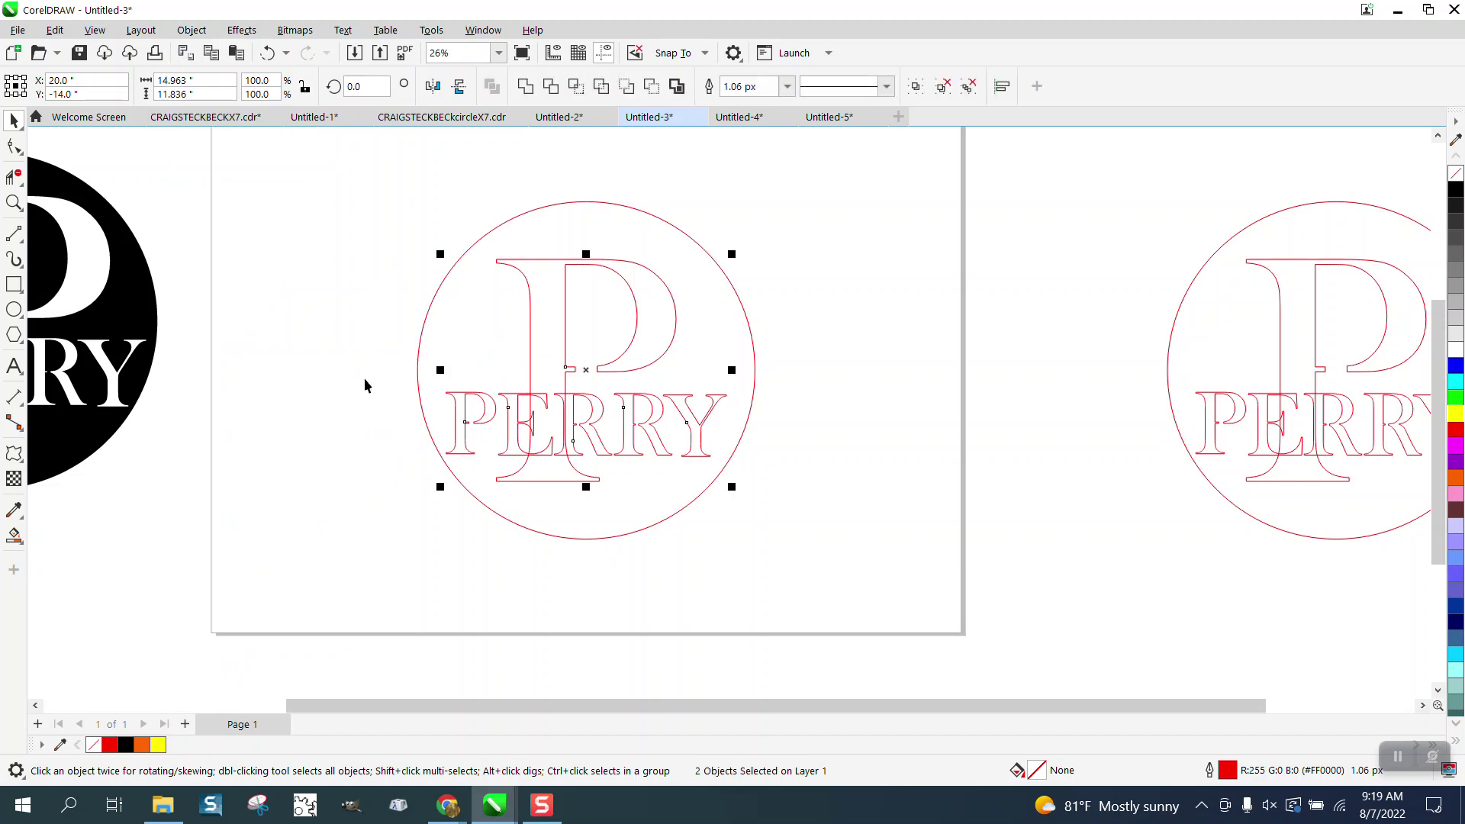
left_click_drag(365, 379, 616, 456)
left_click_drag(753, 474, 752, 475)
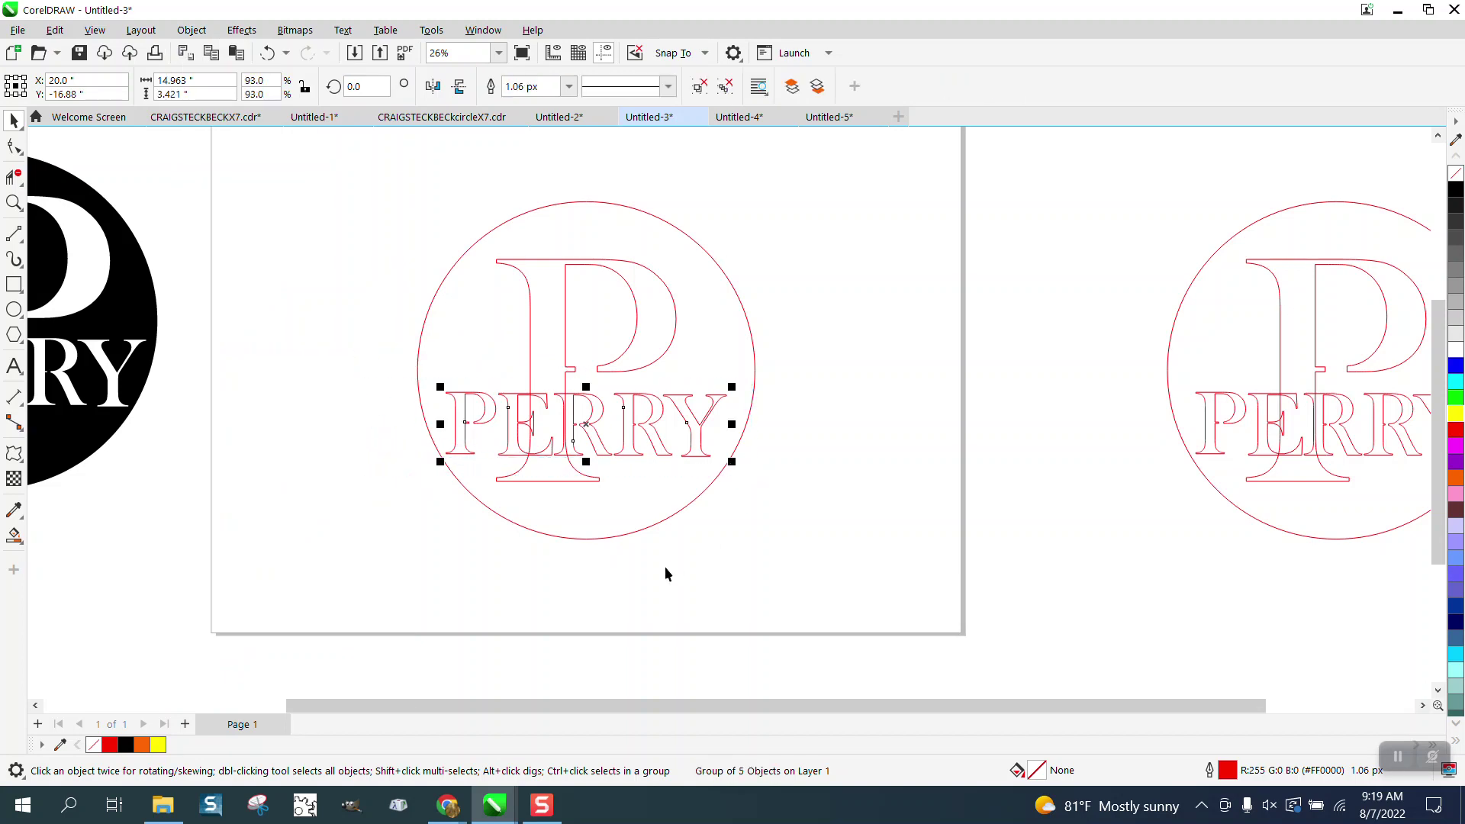
key("Right")
left_click(643, 371)
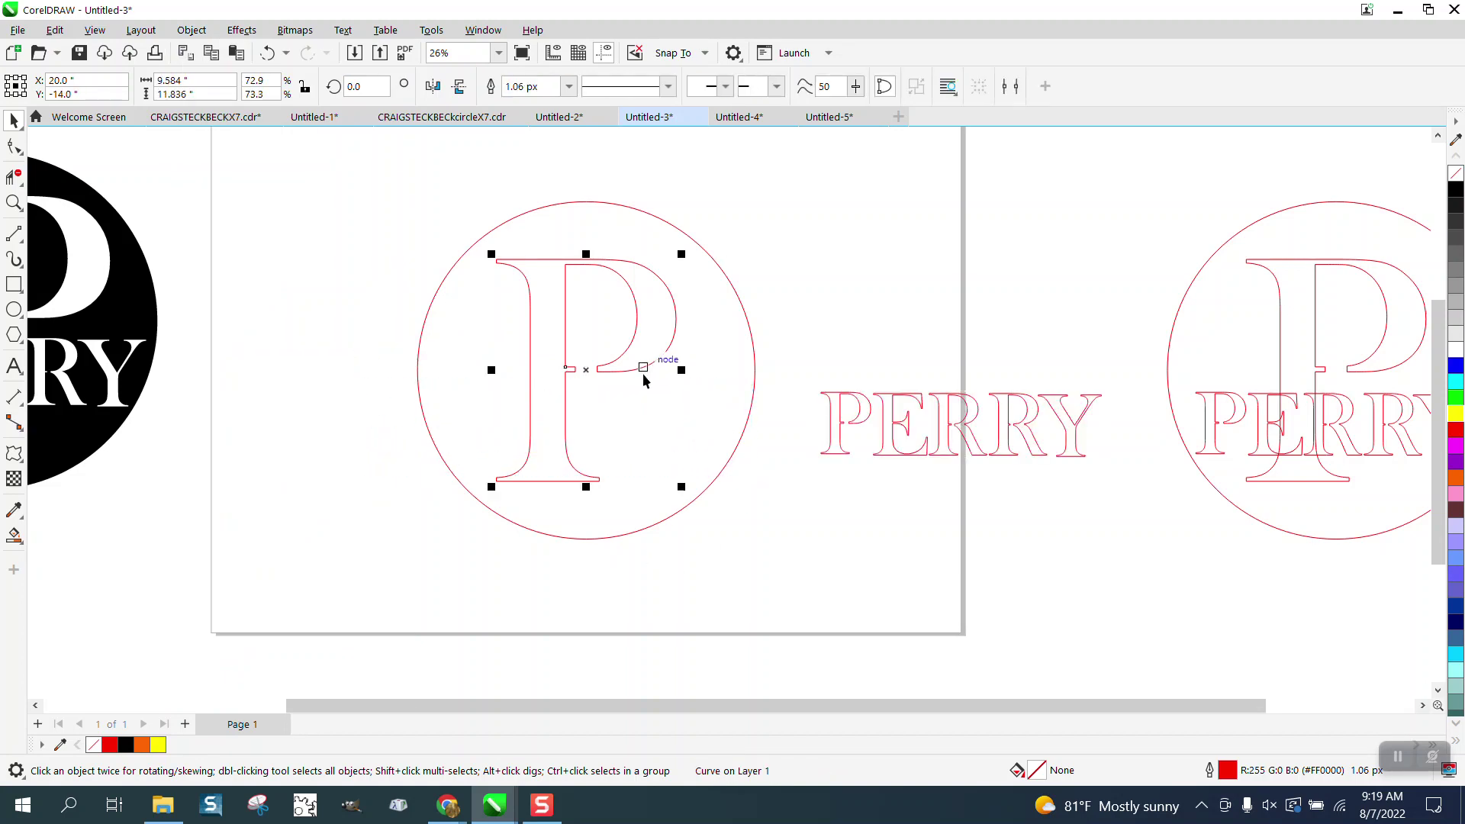
Add a 0.25-inch outside contour to the P and break it apart into separate outlines
left_click(242, 29)
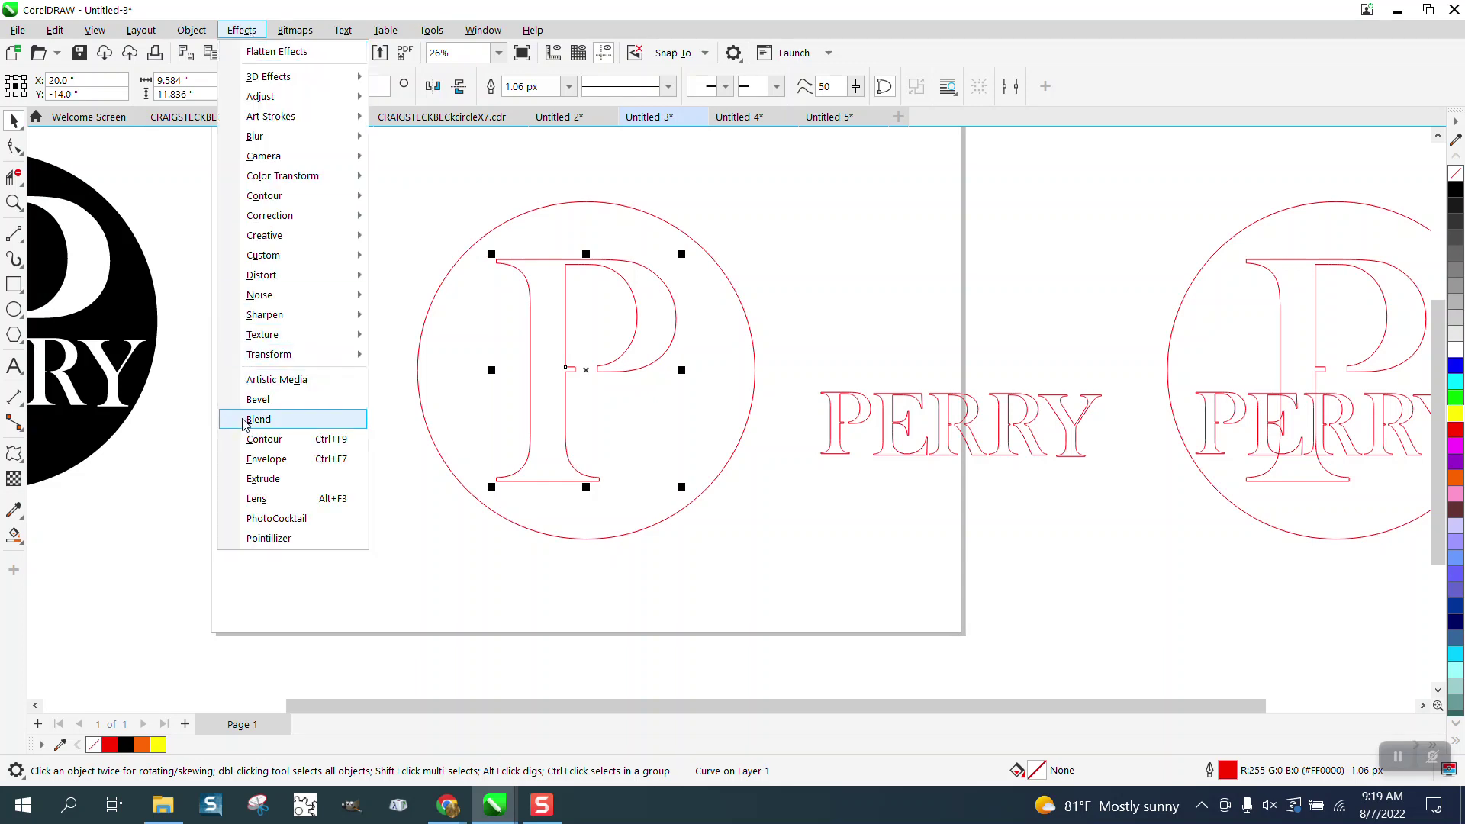
left_click(252, 440)
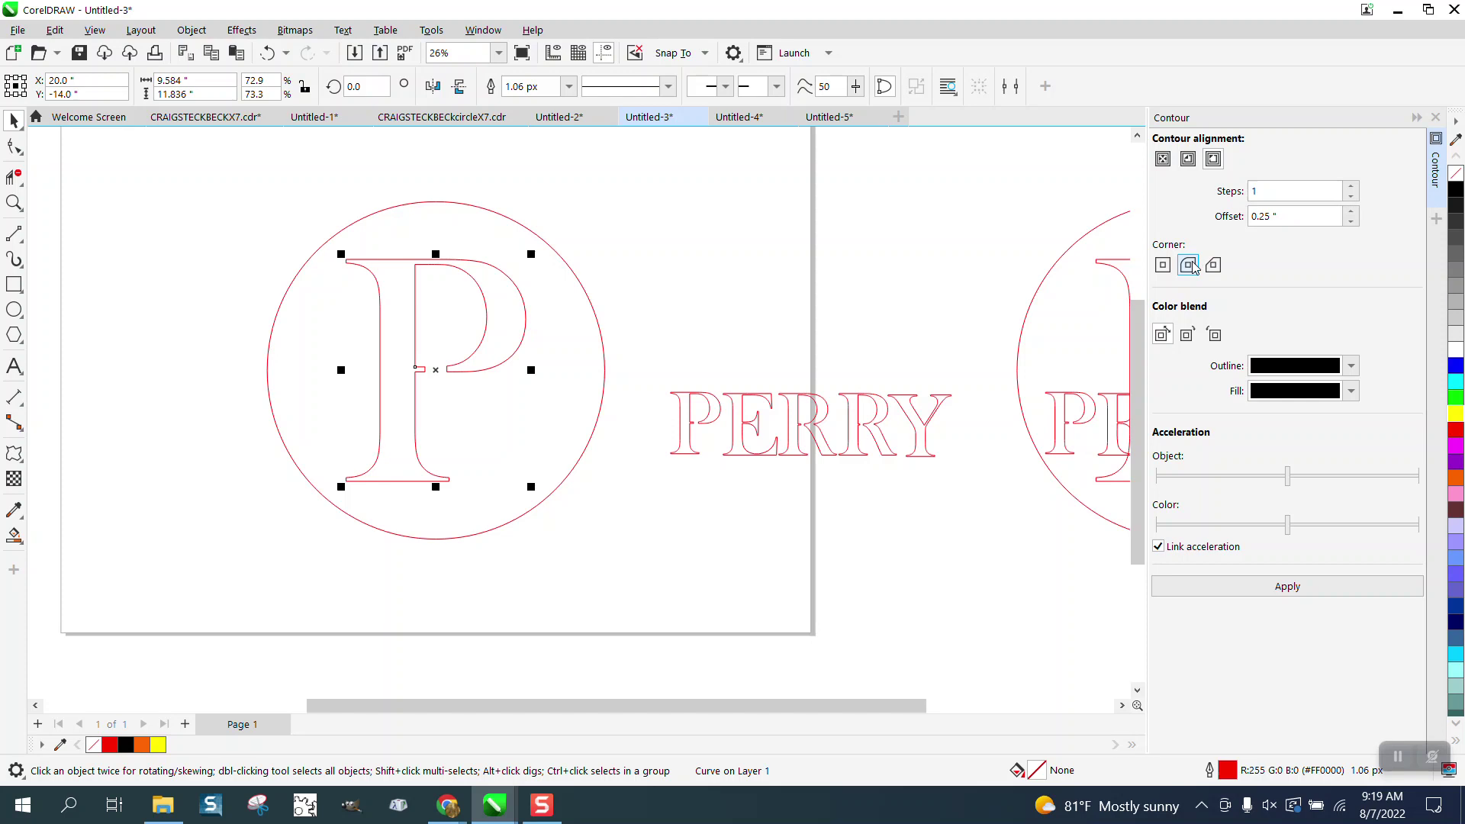
left_click(1290, 588)
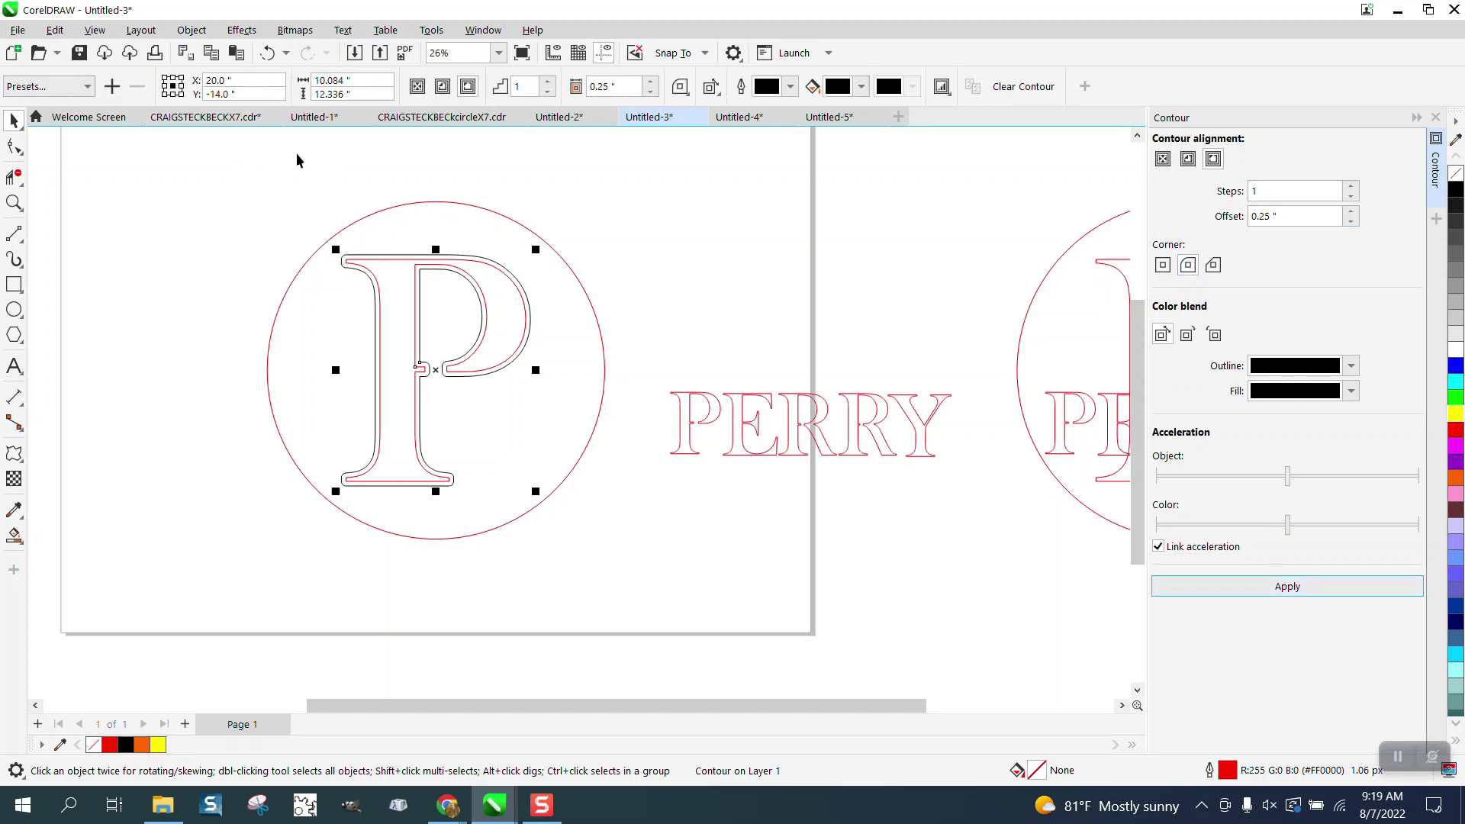
left_click(192, 29)
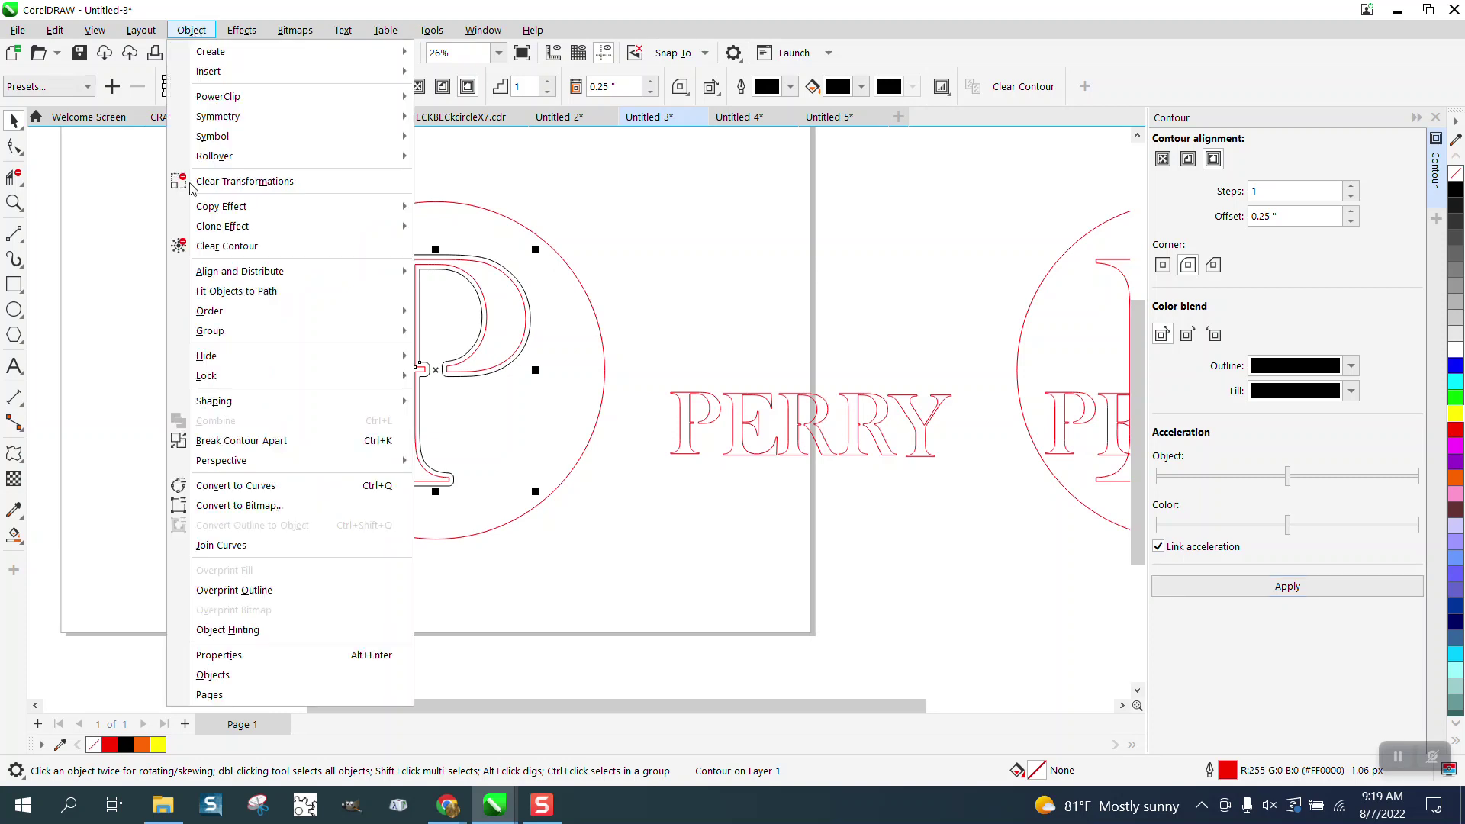
left_click(241, 440)
left_click(643, 264)
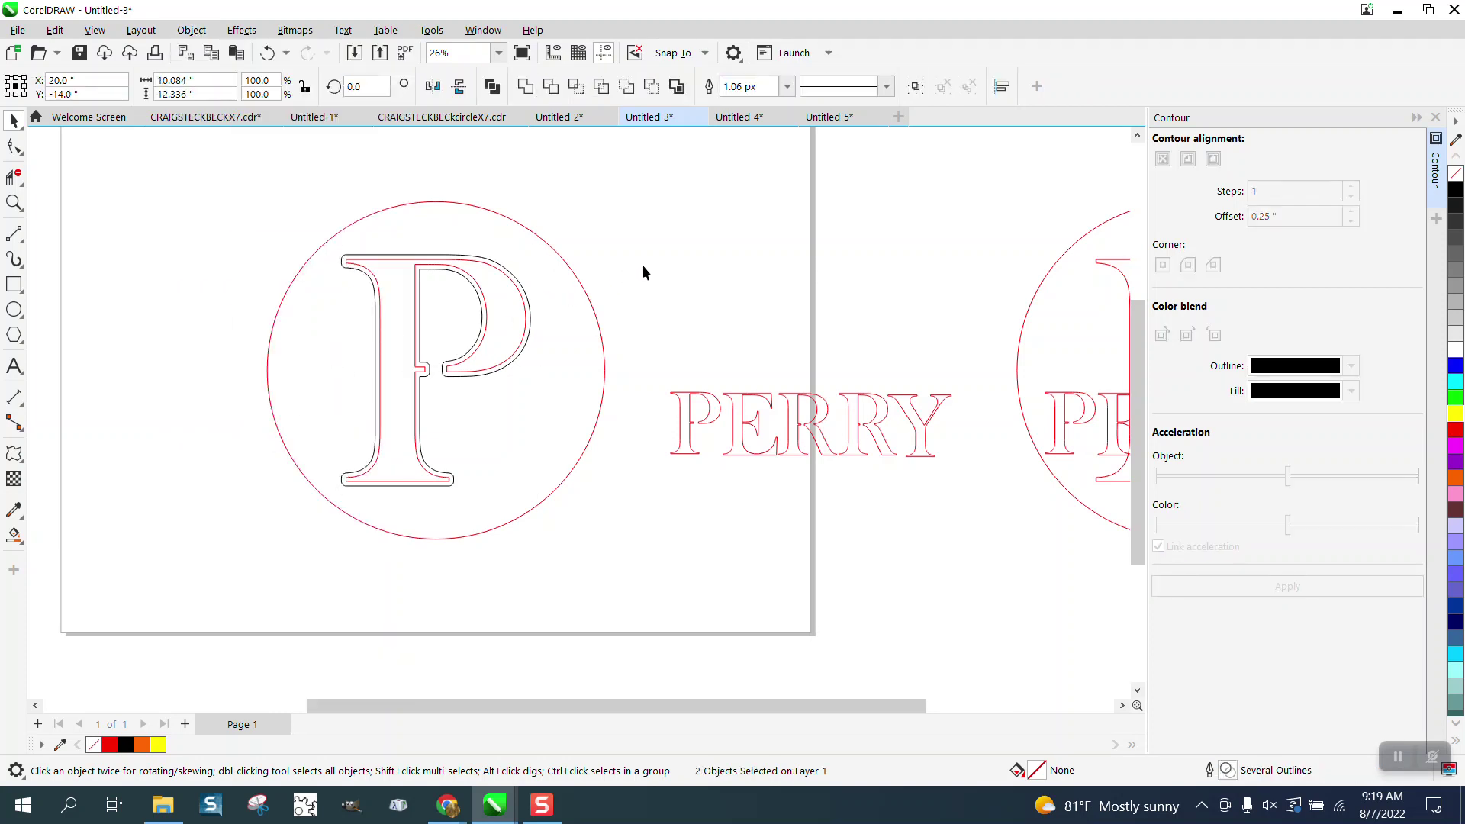
left_click_drag(651, 368, 952, 531)
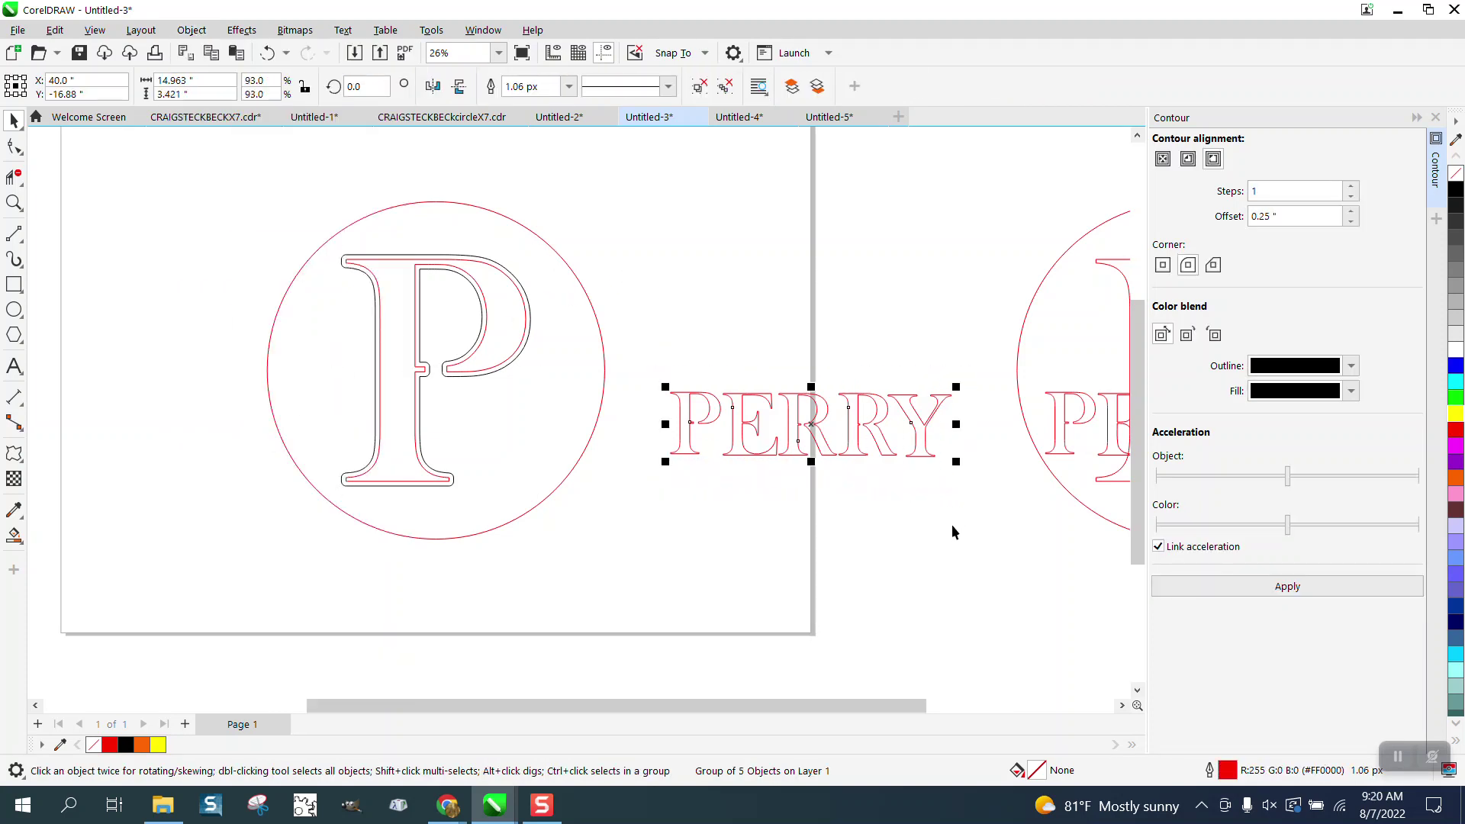
Set PERRY's X position to 20 inches, placing it inside the circle
type("20")
key("Return")
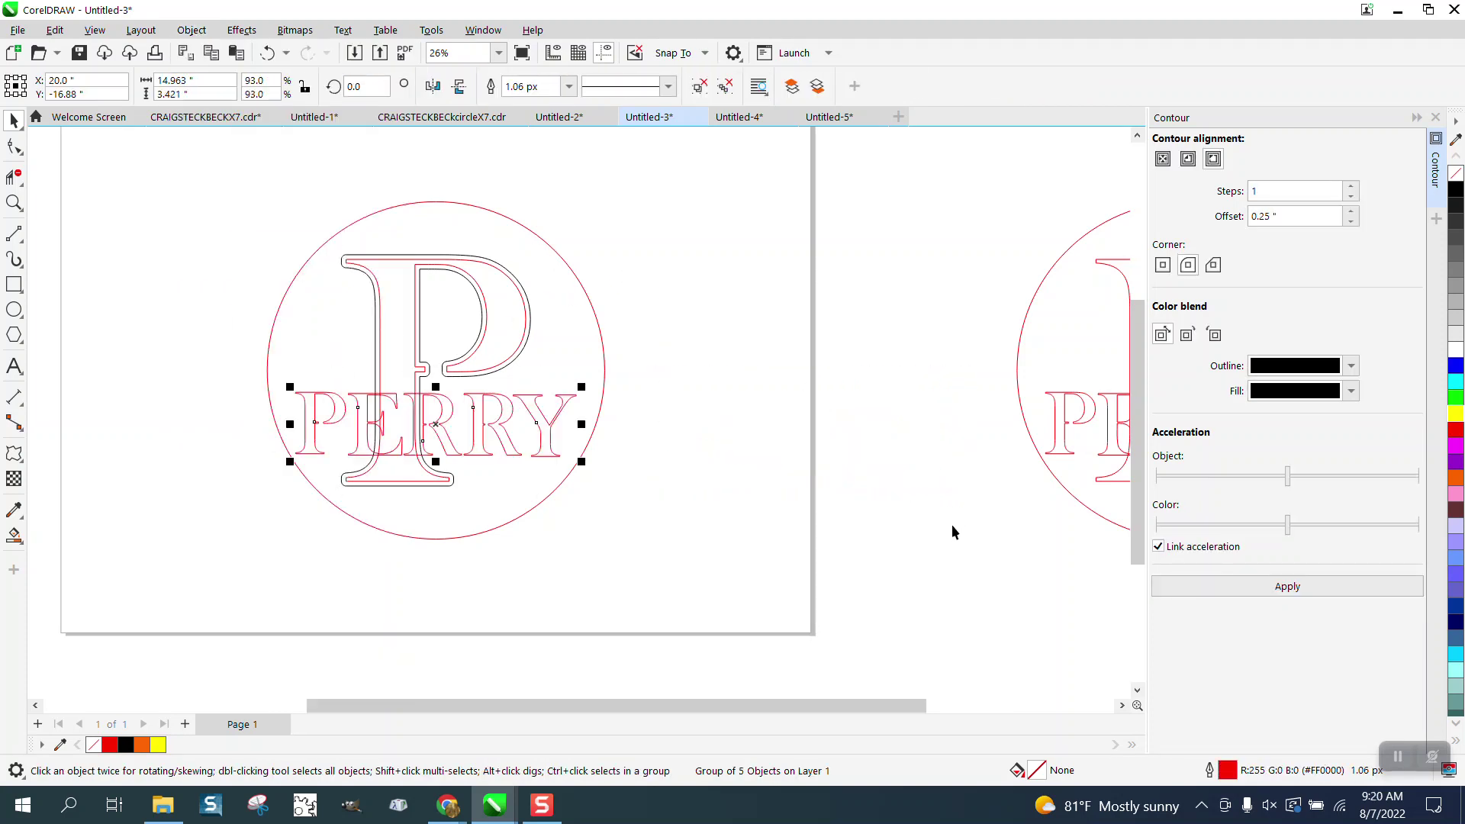
left_click(14, 202)
left_click_drag(245, 255, 702, 573)
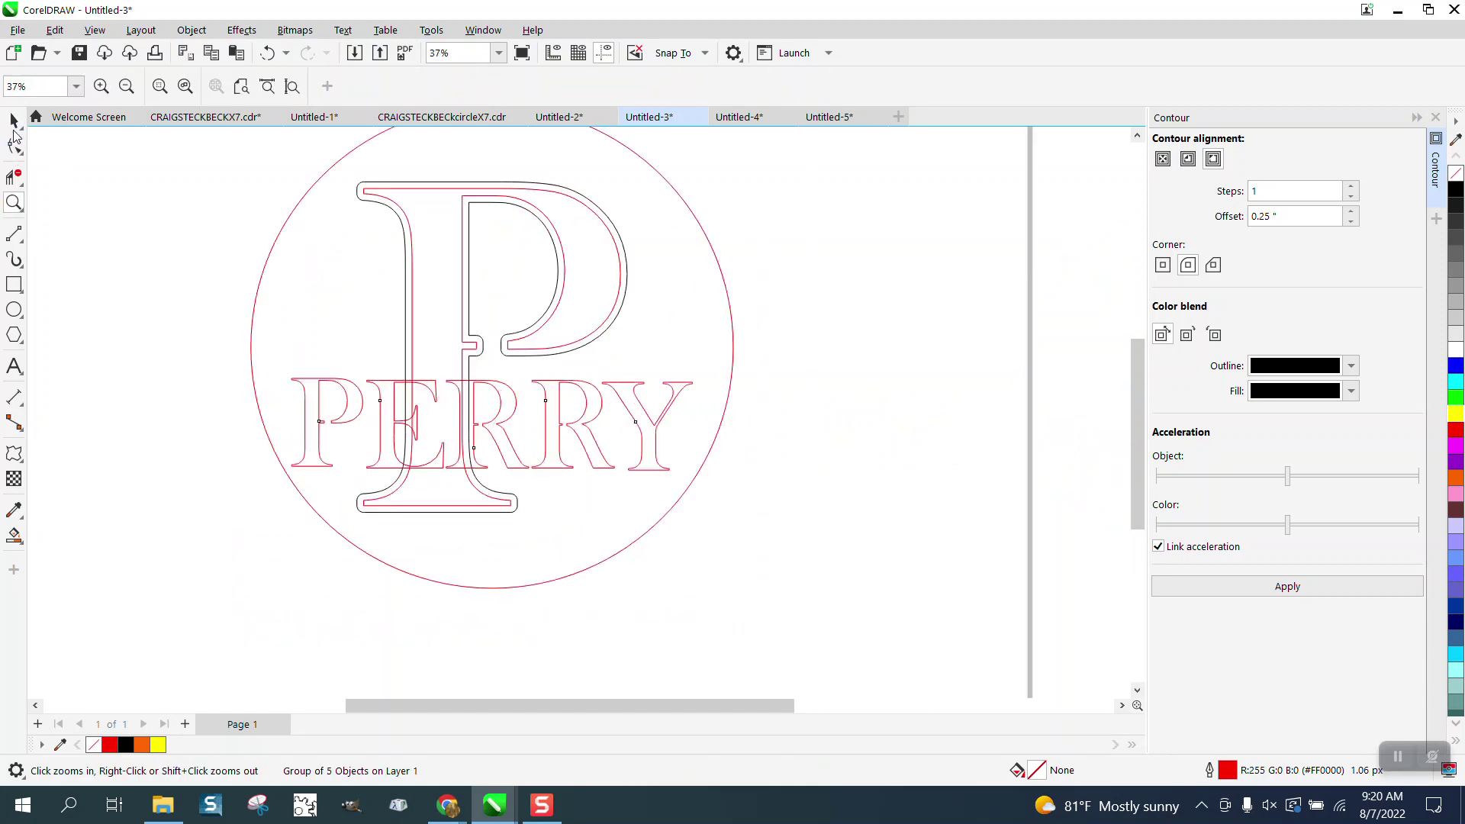
Smart Fill the Y, R, R, E and P letters black, shifting each copy right of the page
left_click(14, 535)
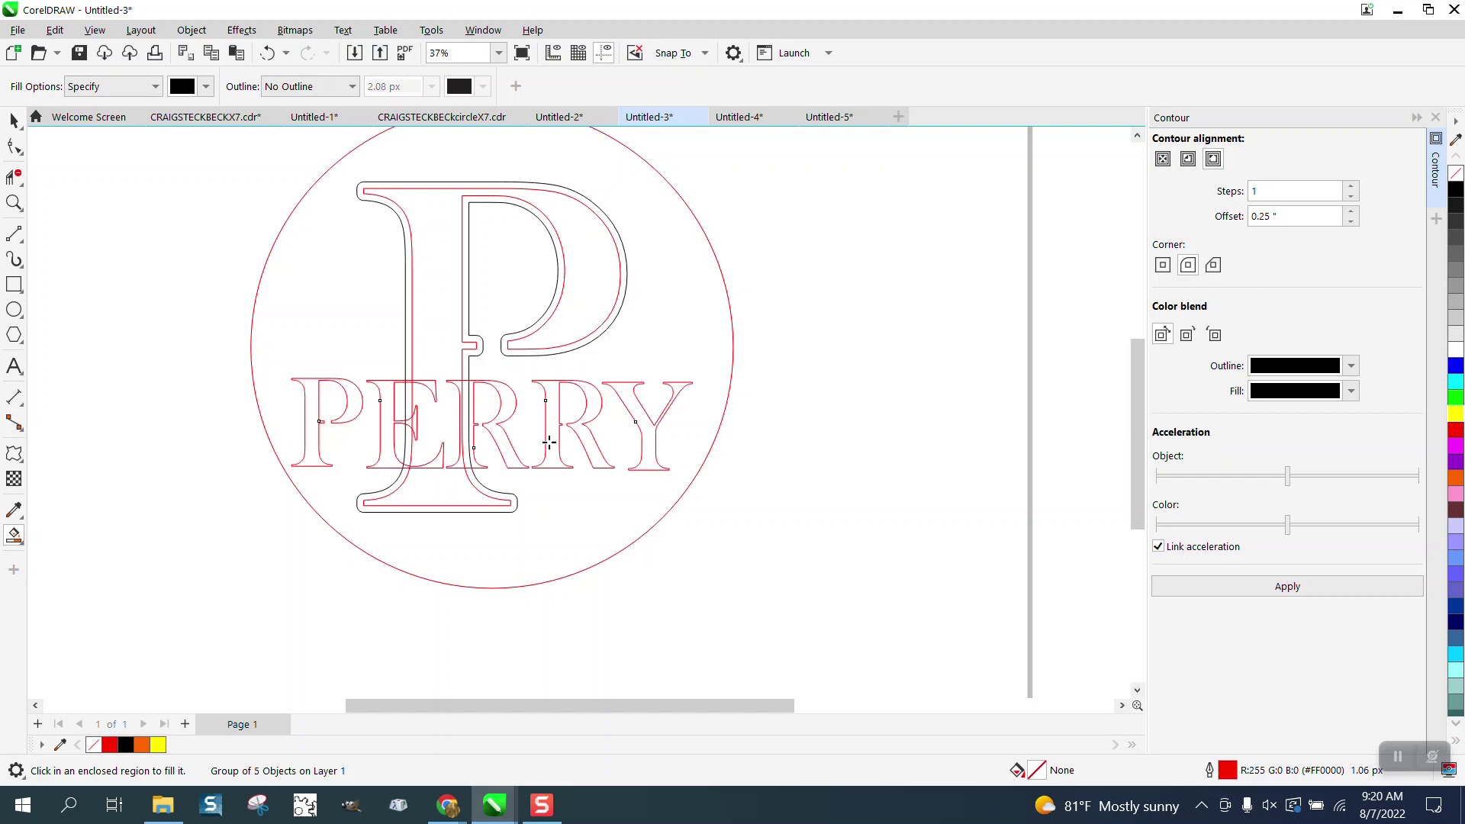
left_click(654, 440)
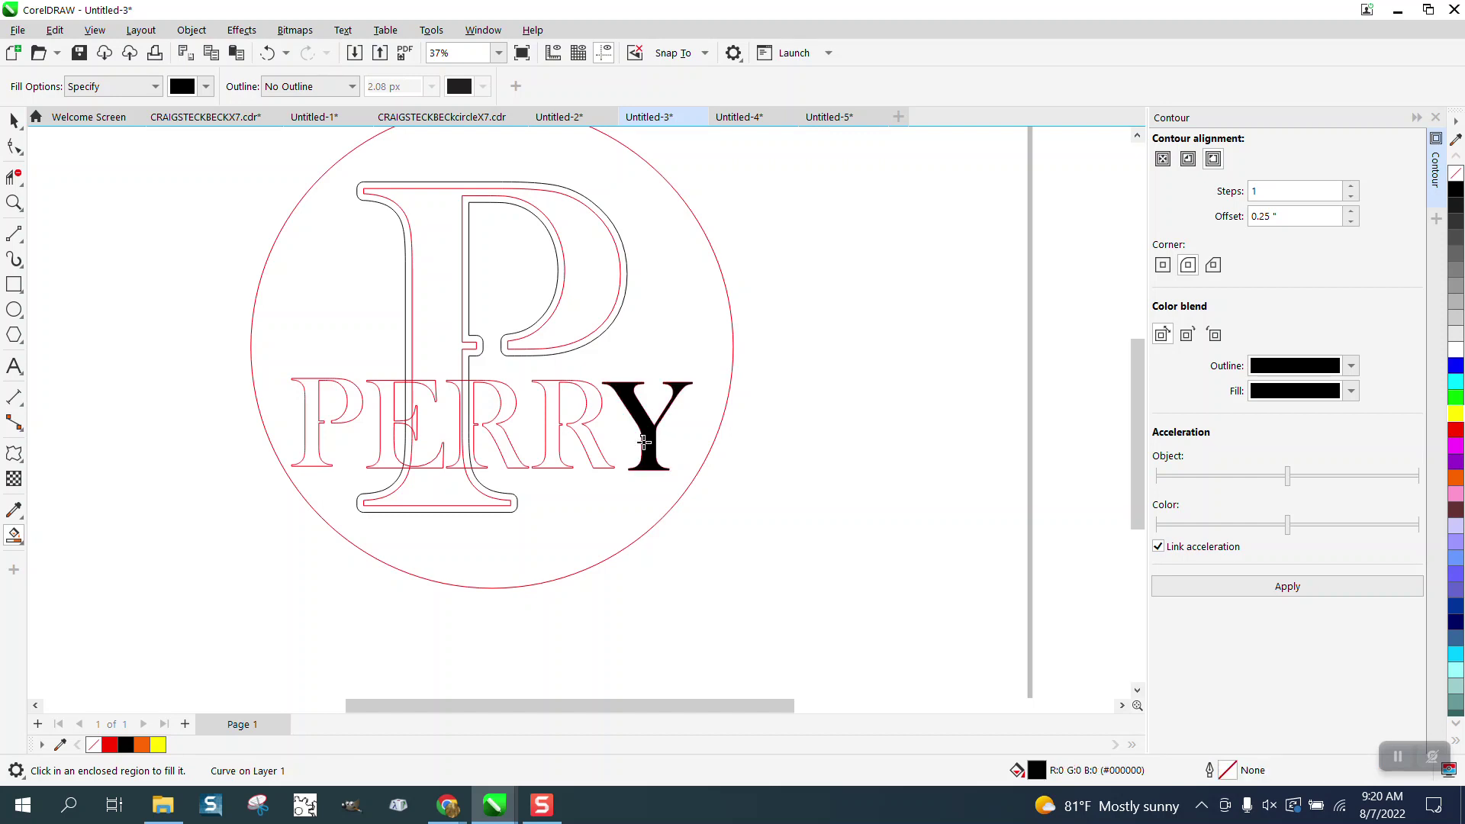
key("shift+Right")
left_click(593, 414)
key("shift+Right")
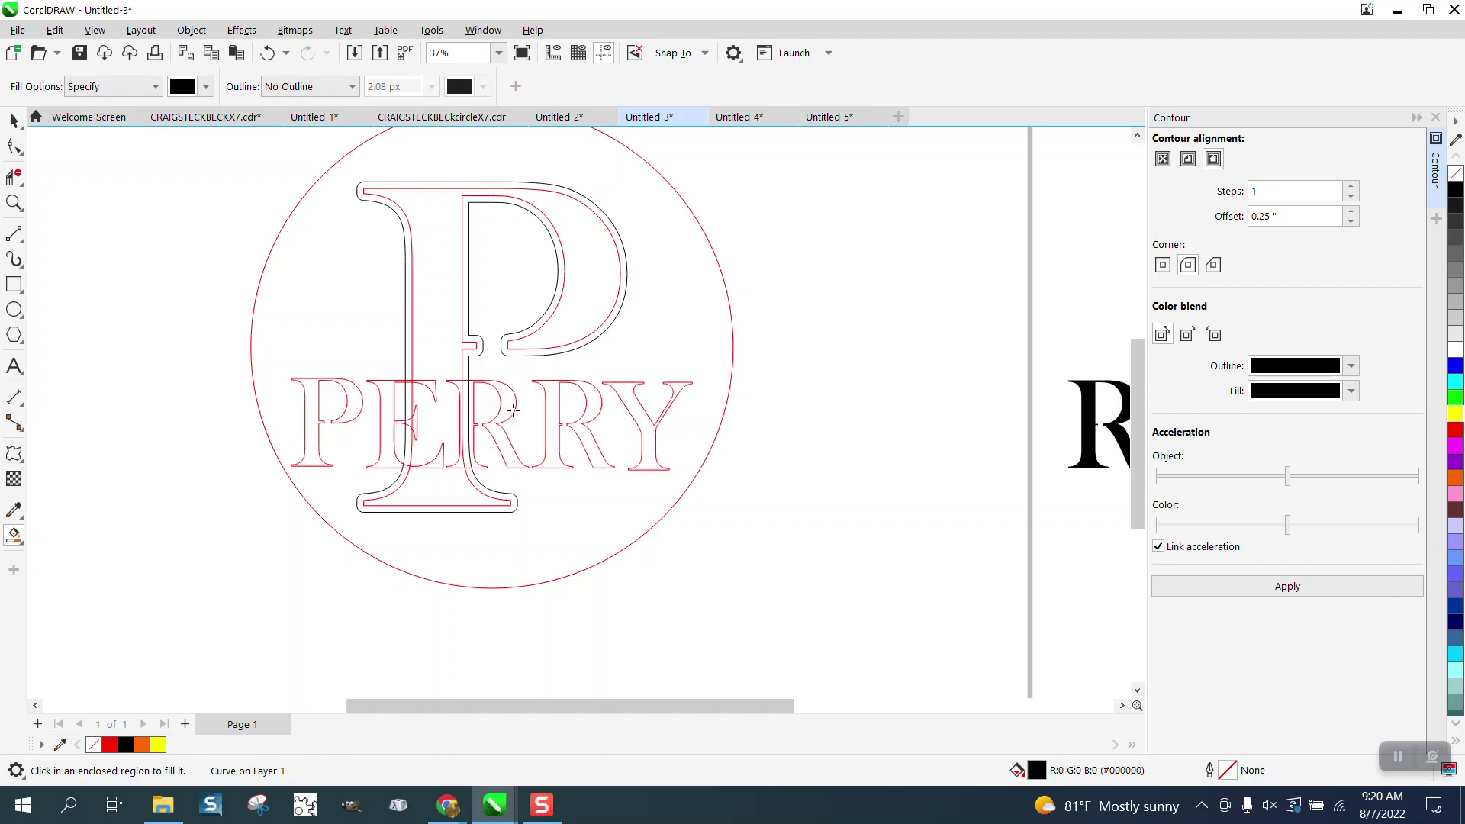
left_click(500, 417)
key("shift+Right")
left_click(391, 398)
key("shift+Right")
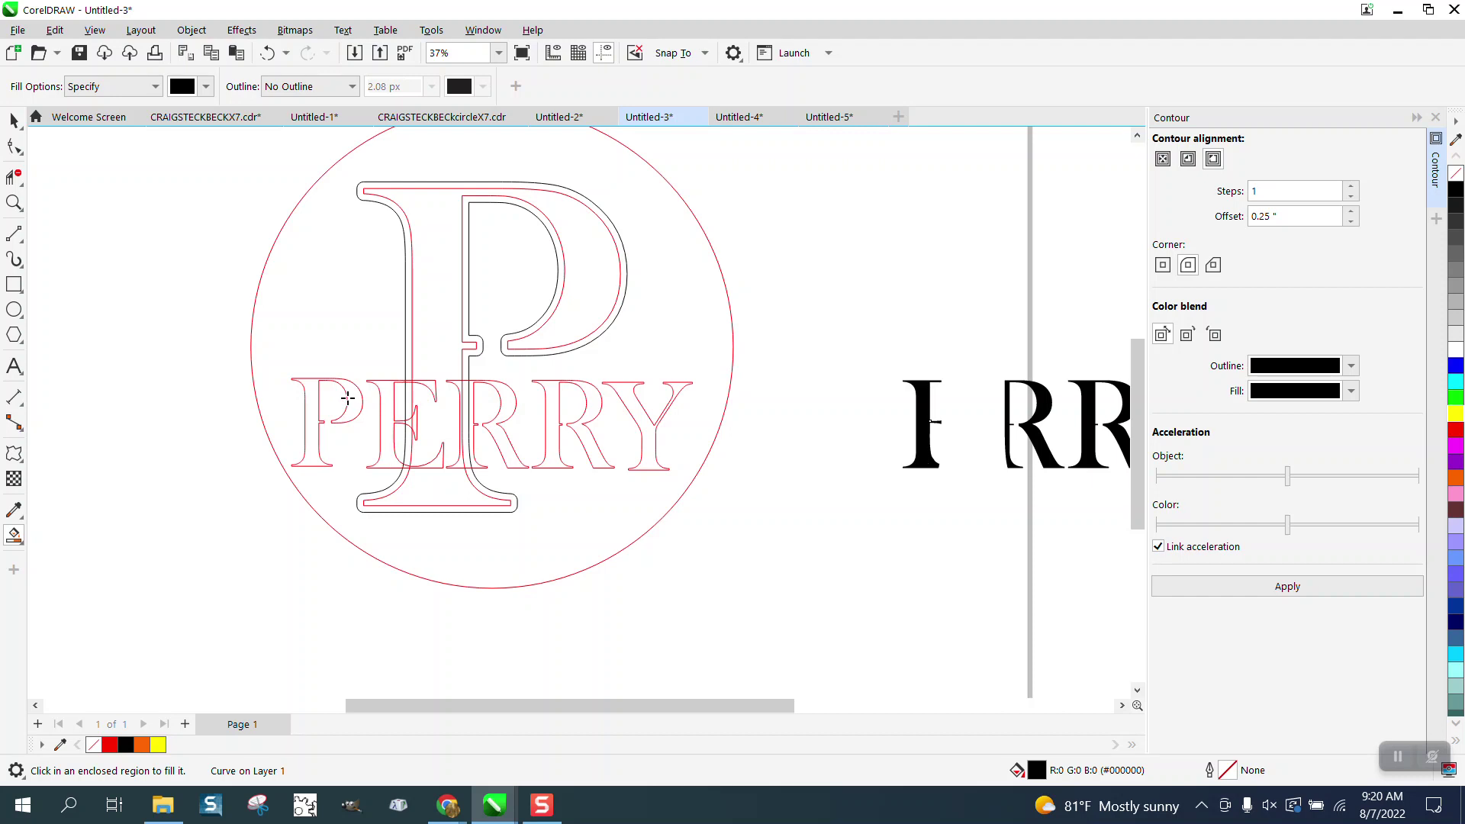
left_click(352, 395)
key("shift+Right")
Try filling the small slivers around the E, undoing each attempt
scroll(248, 422, "down", 1)
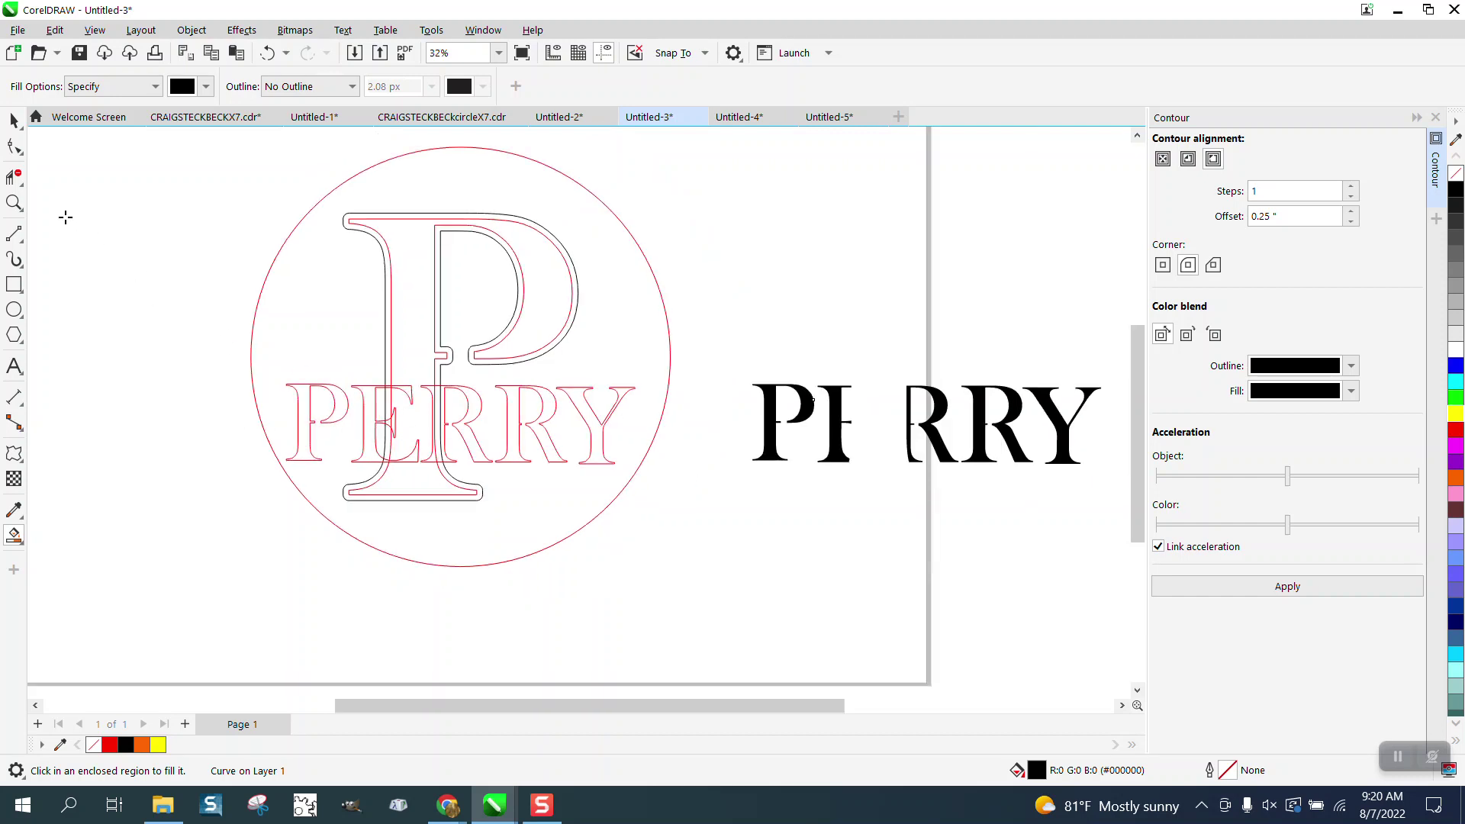
left_click(13, 202)
left_click_drag(304, 317, 687, 551)
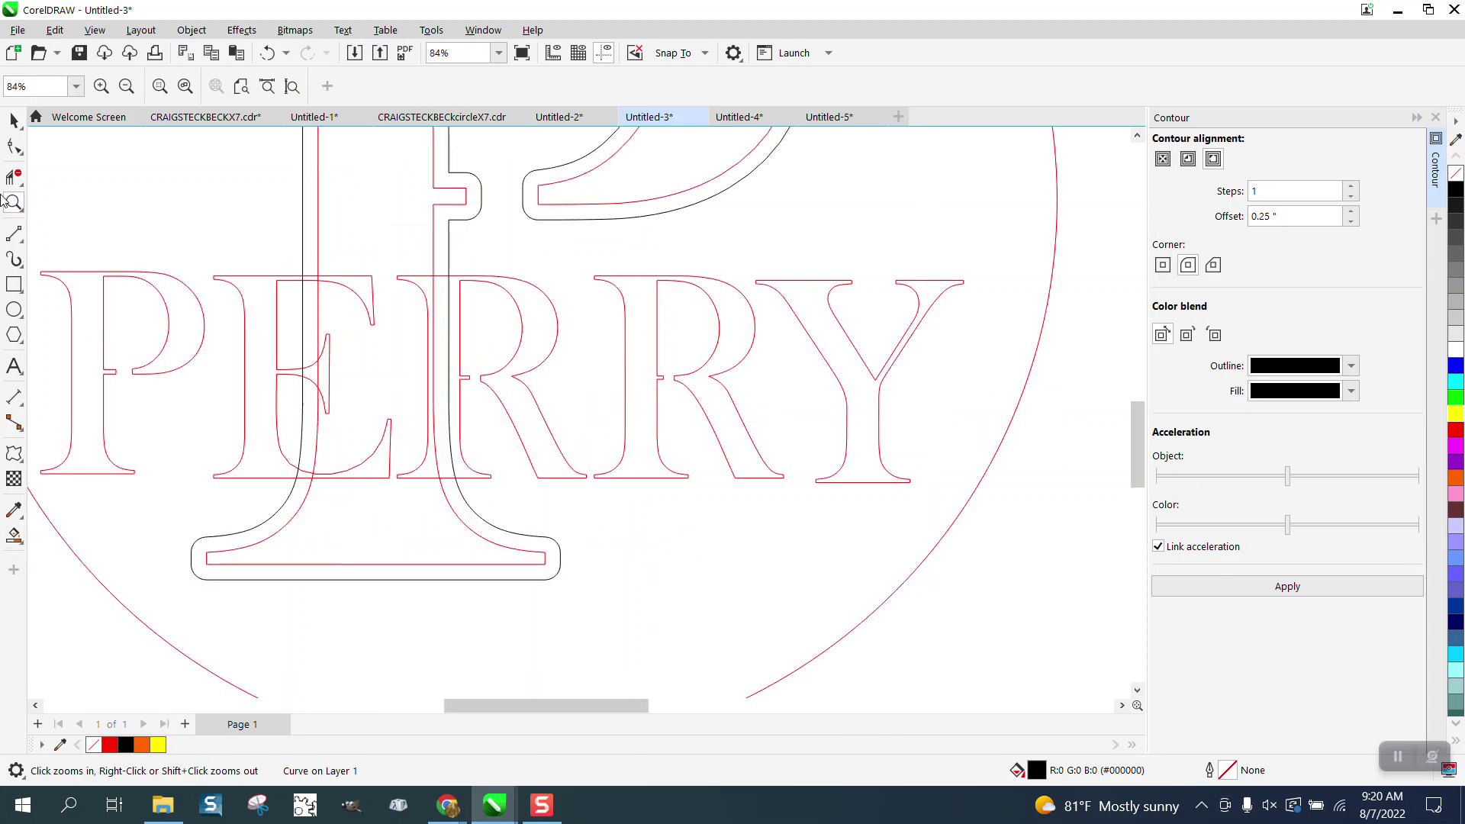
left_click(13, 535)
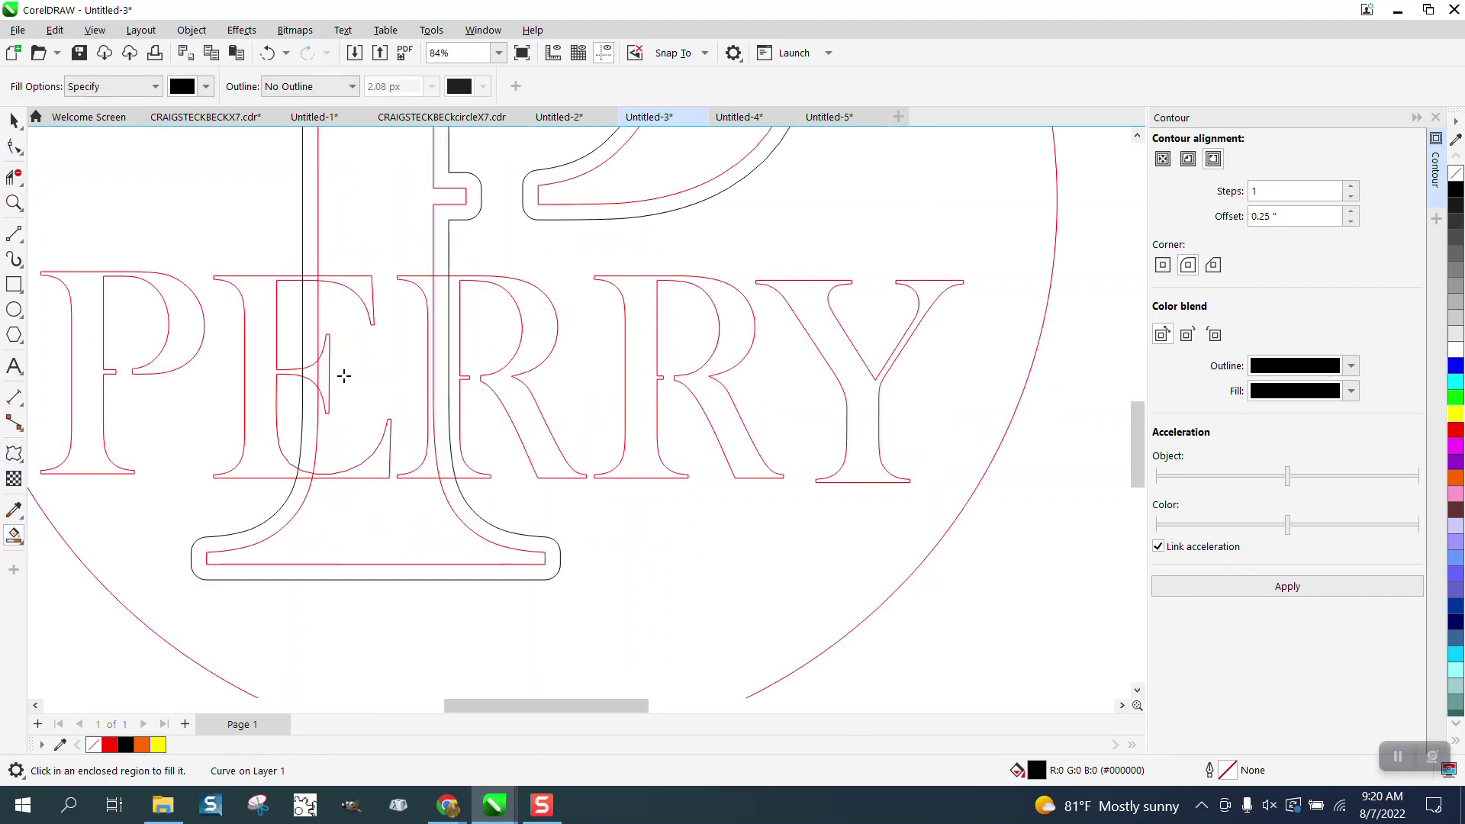
left_click(325, 368)
key("ctrl+z")
left_click(366, 298)
key("ctrl+z")
left_click(435, 477)
key("ctrl+z")
scroll(459, 473, "down", 5)
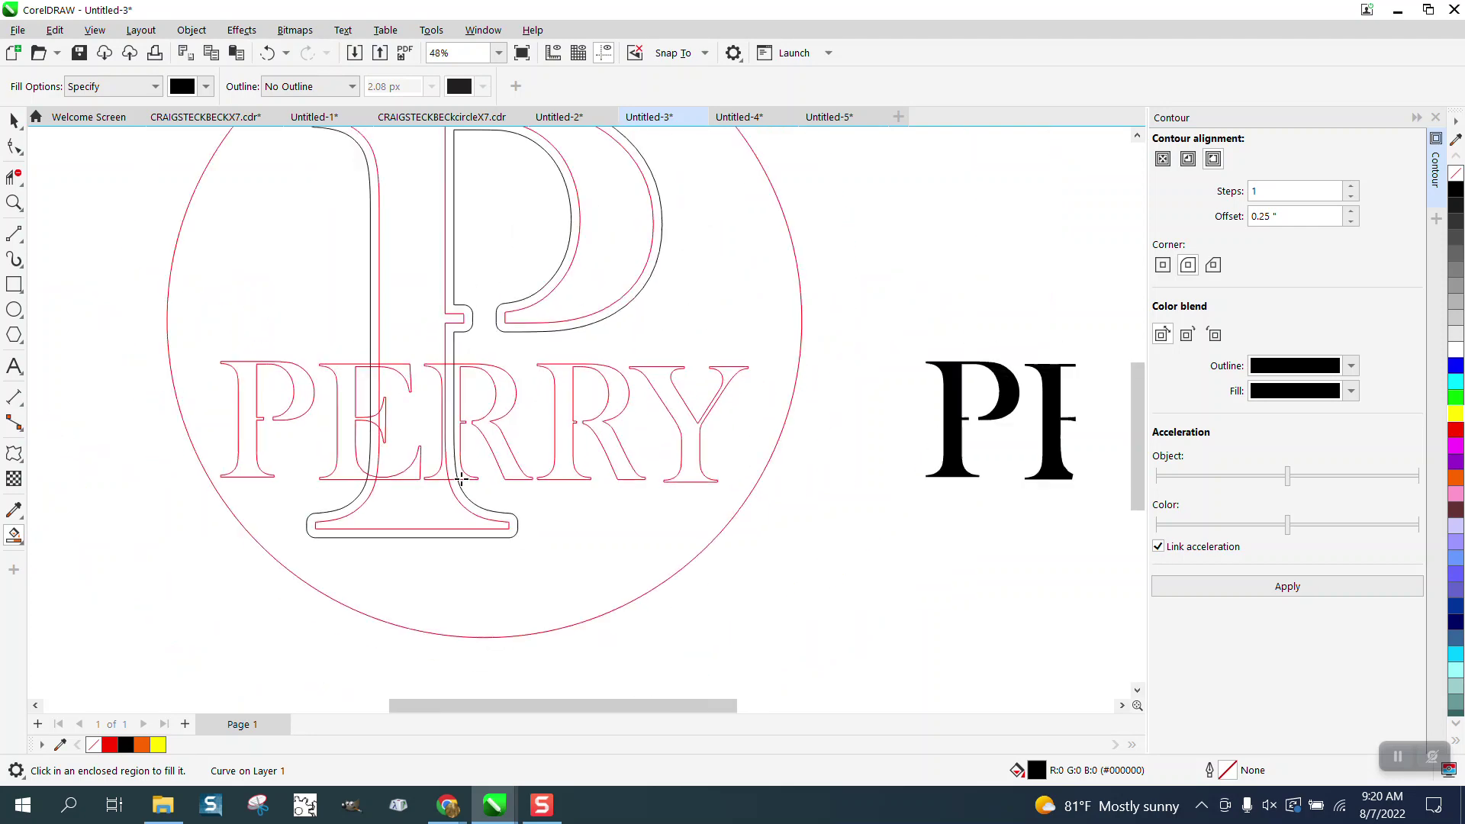
scroll(460, 471, "down", 3)
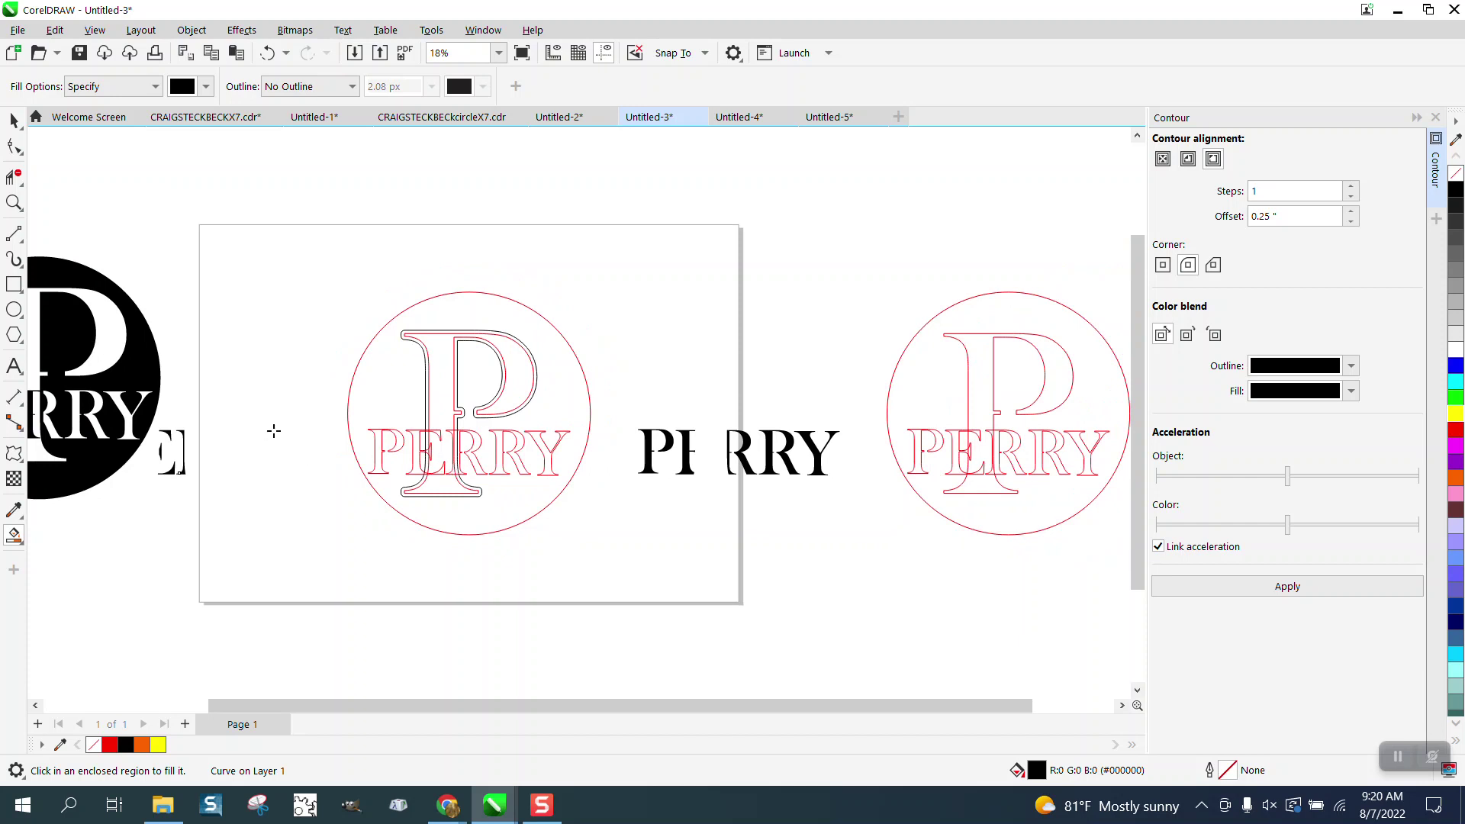
Move the outlined PERRY down out of the circle
left_click(14, 120)
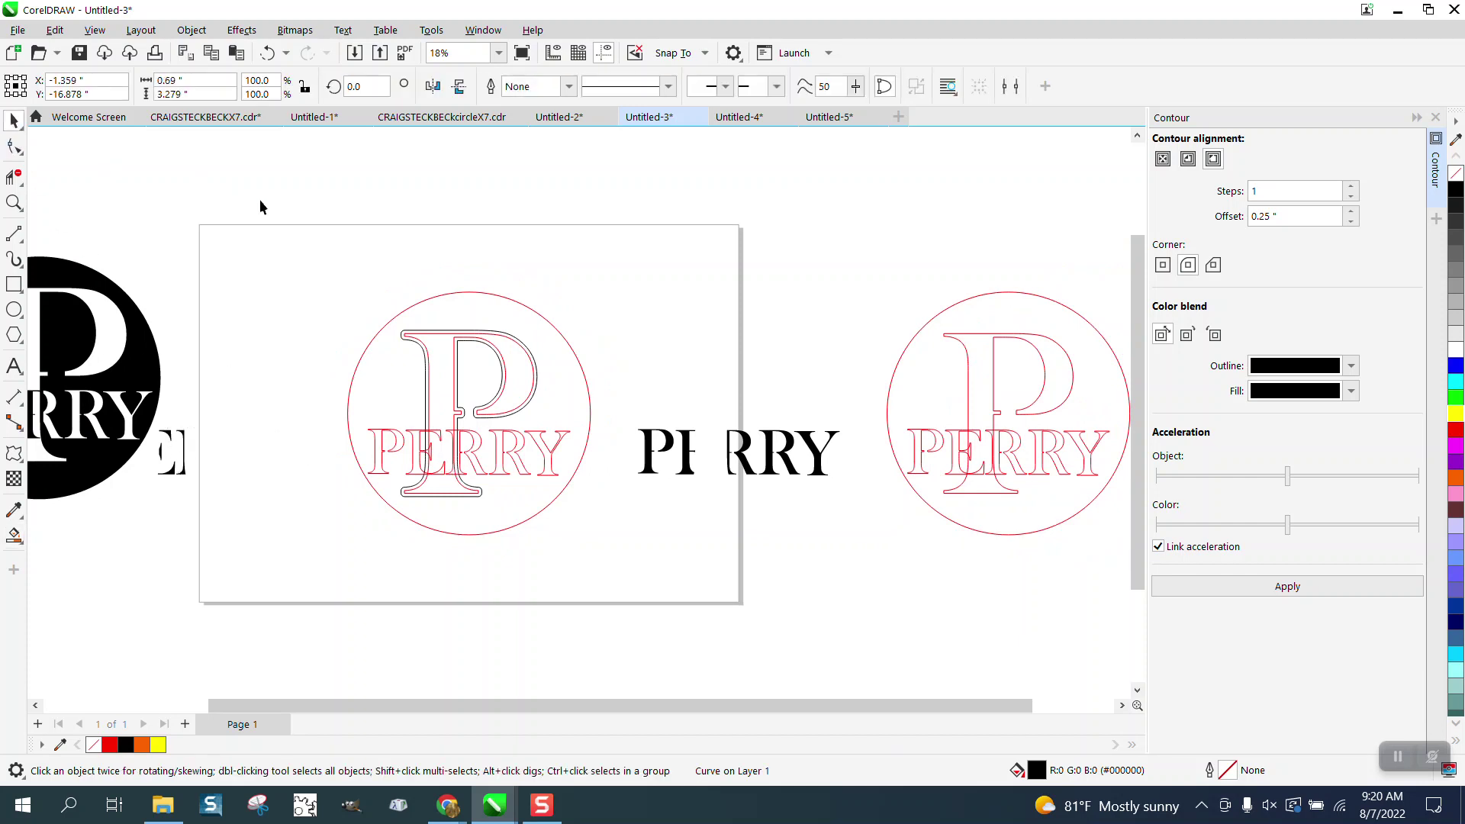
left_click(433, 337)
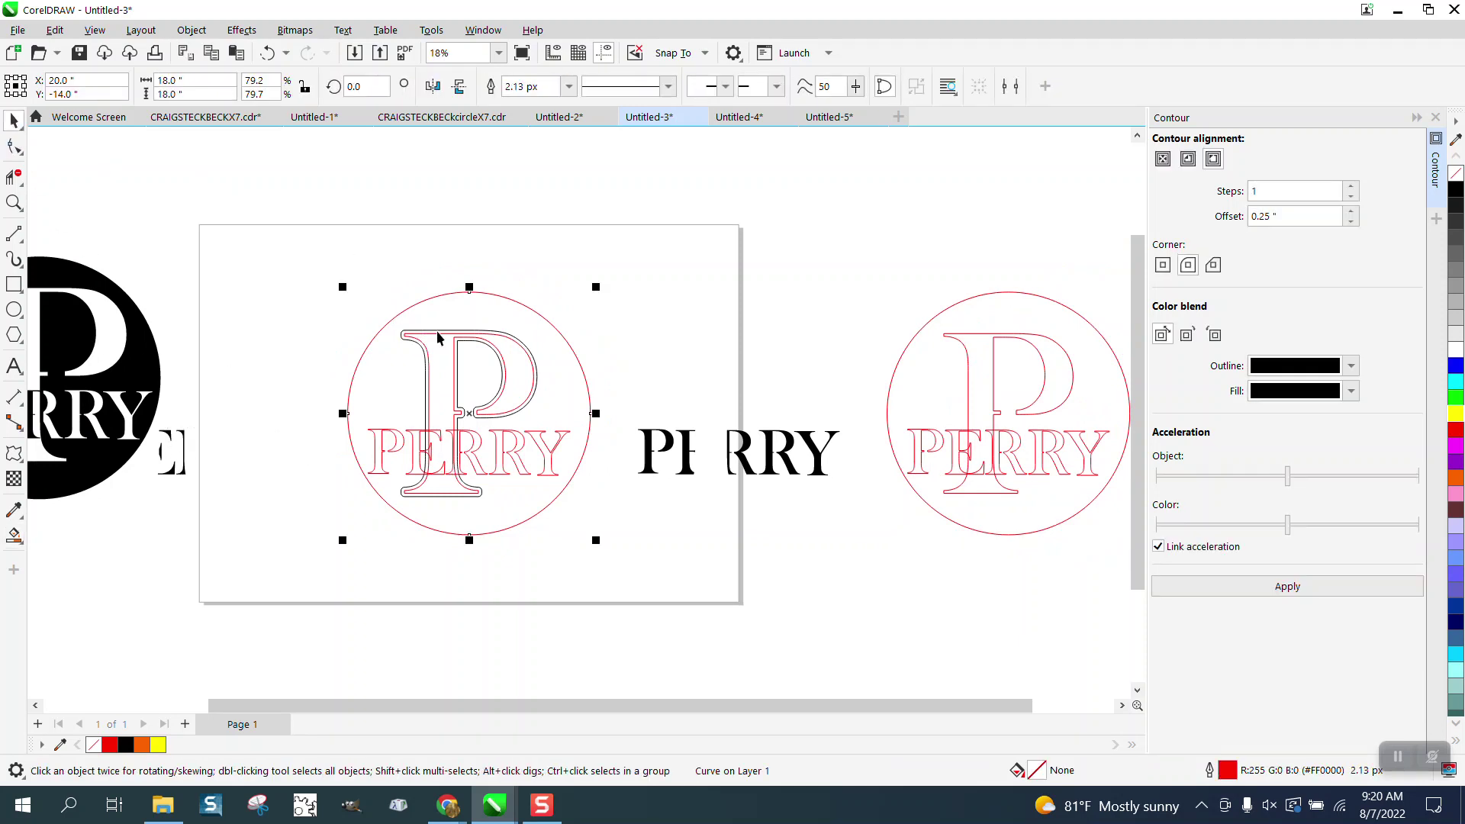
left_click(439, 330)
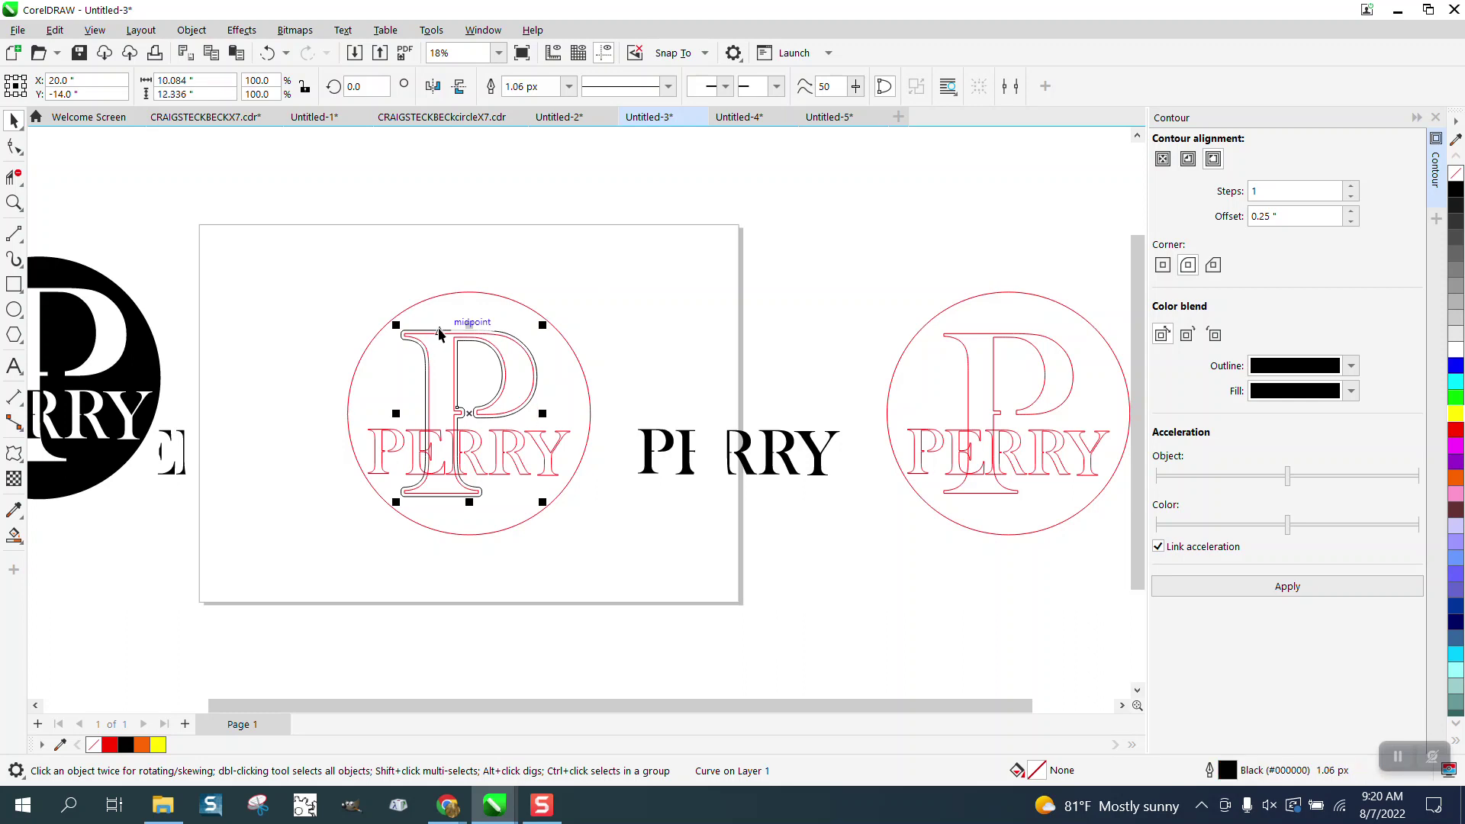
left_click(438, 328)
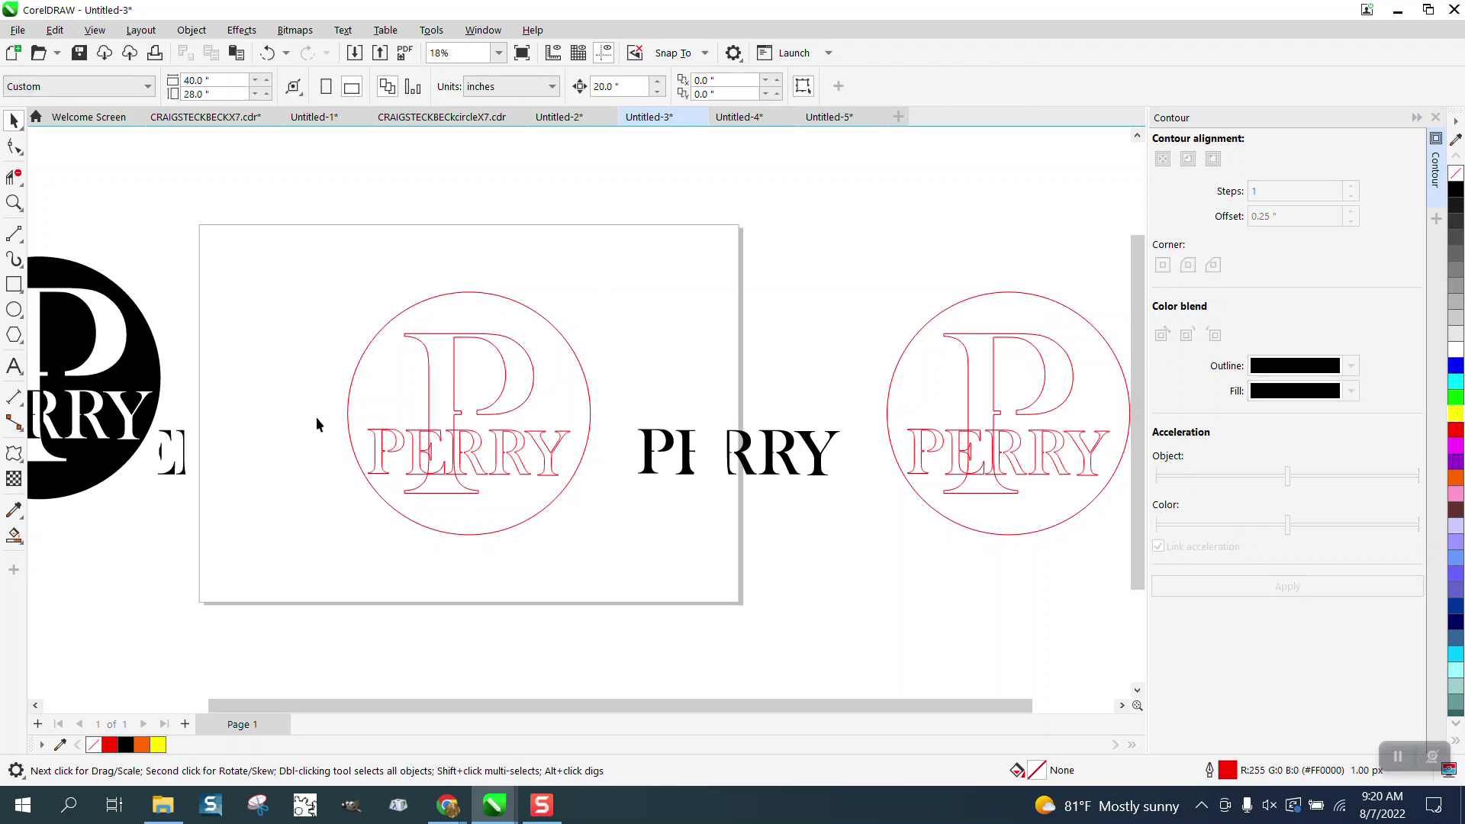
left_click_drag(317, 419, 592, 483)
key("Down")
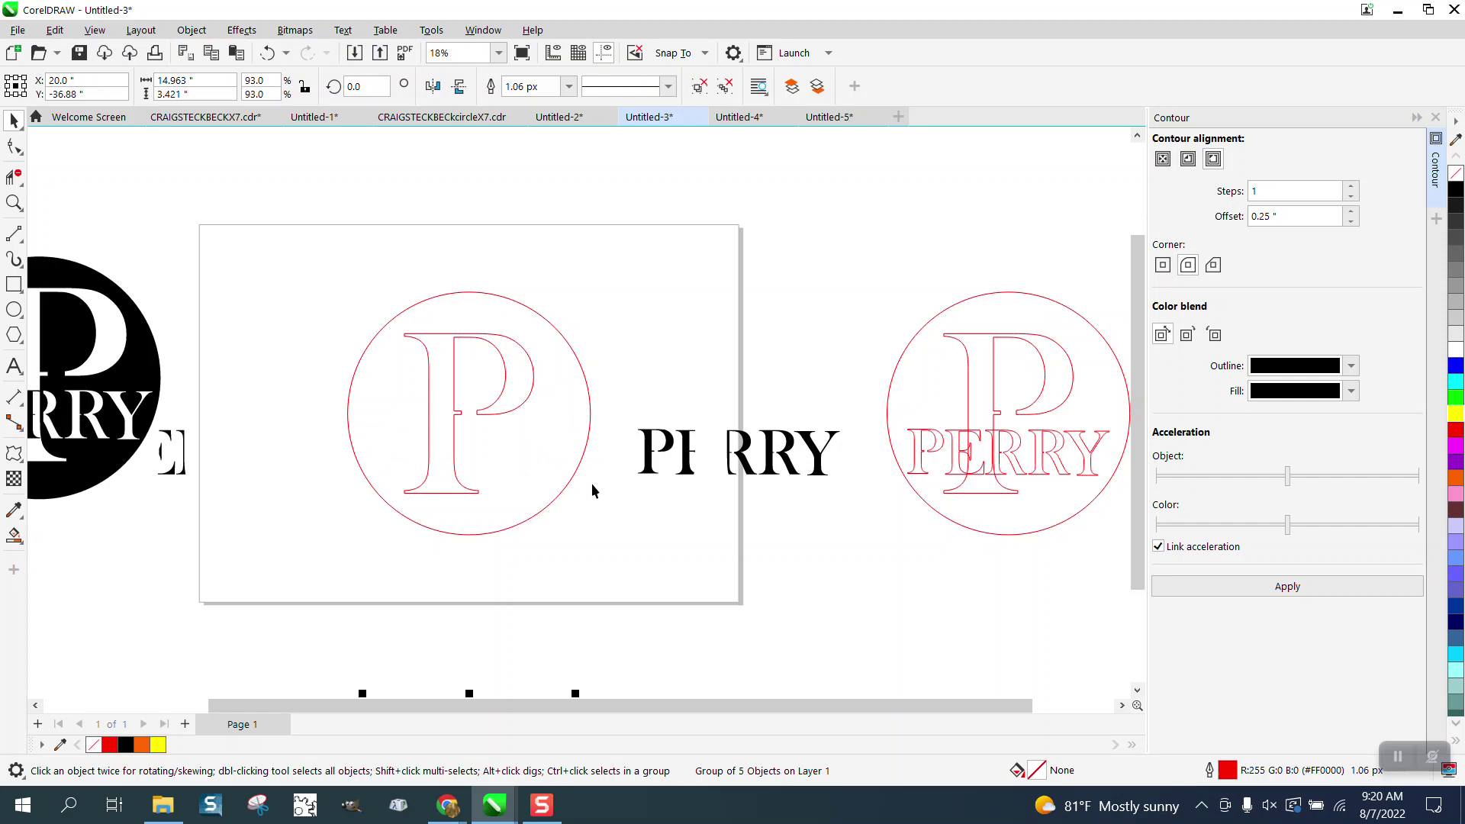
Center the black E in the circle, then give it no fill and a black outline
left_click_drag(219, 422, 143, 492)
key("c")
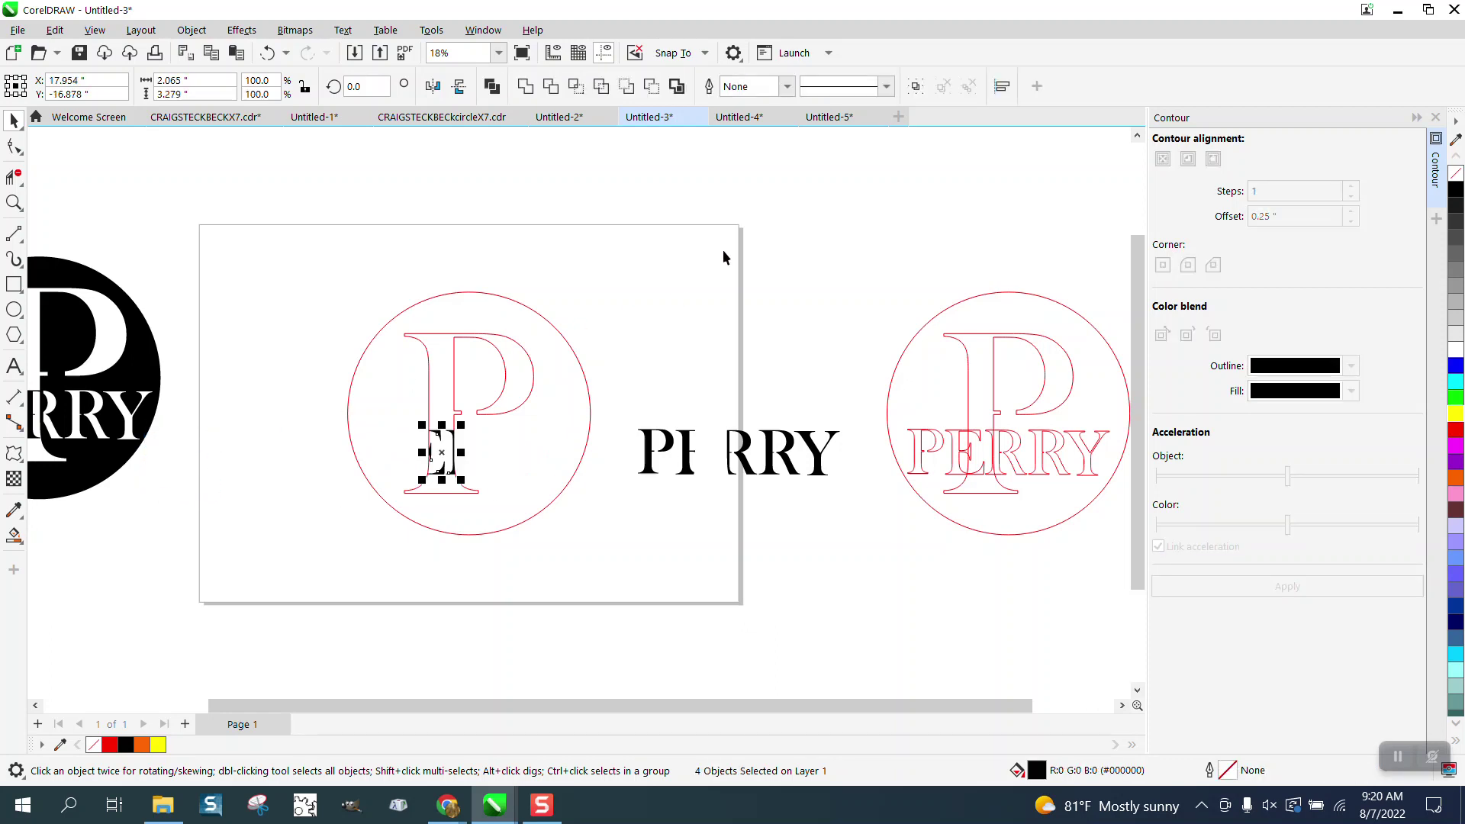
left_click(1435, 117)
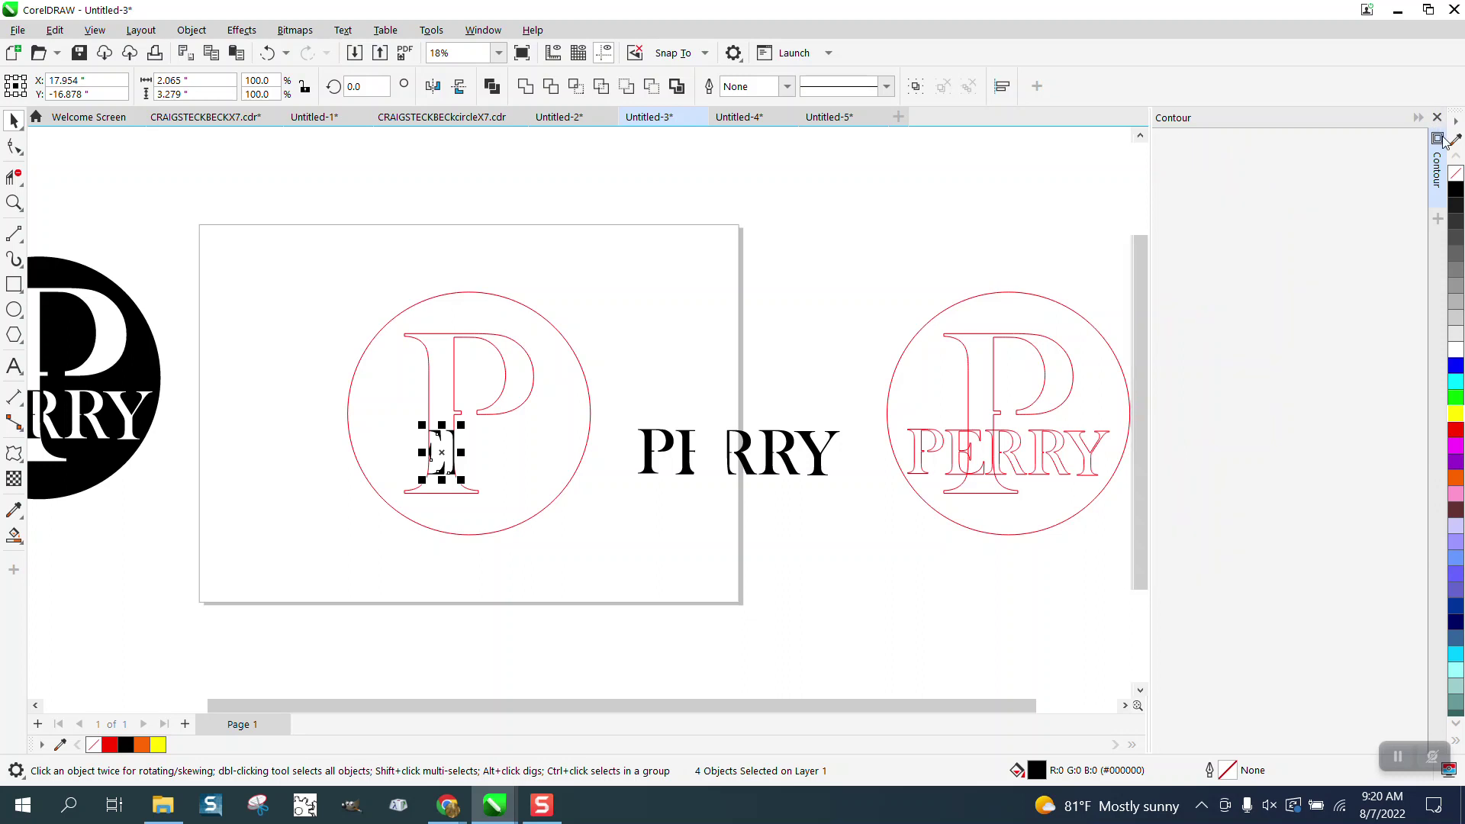
left_click(1454, 173)
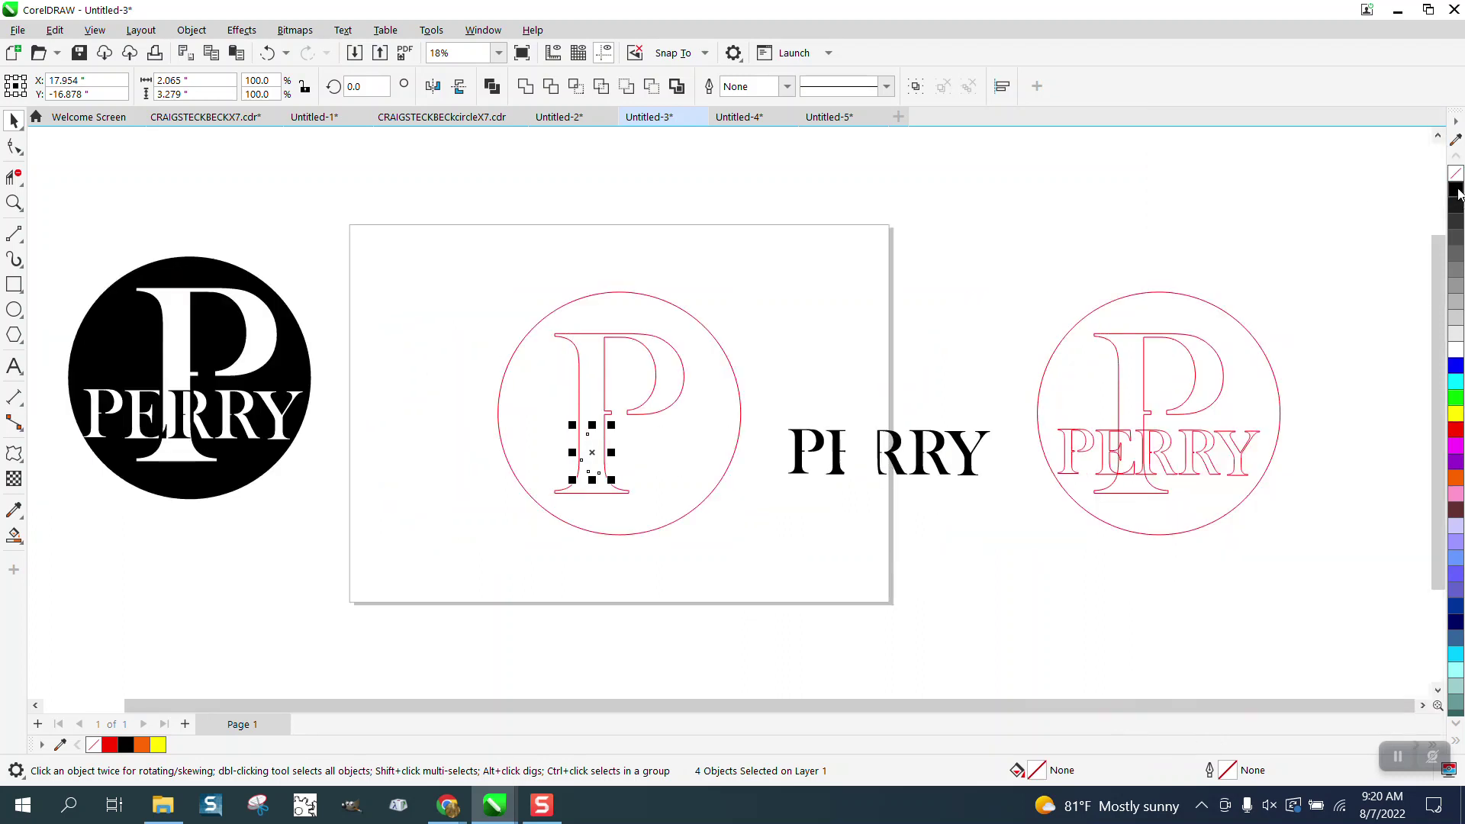
right_click(1458, 194)
left_click(14, 203)
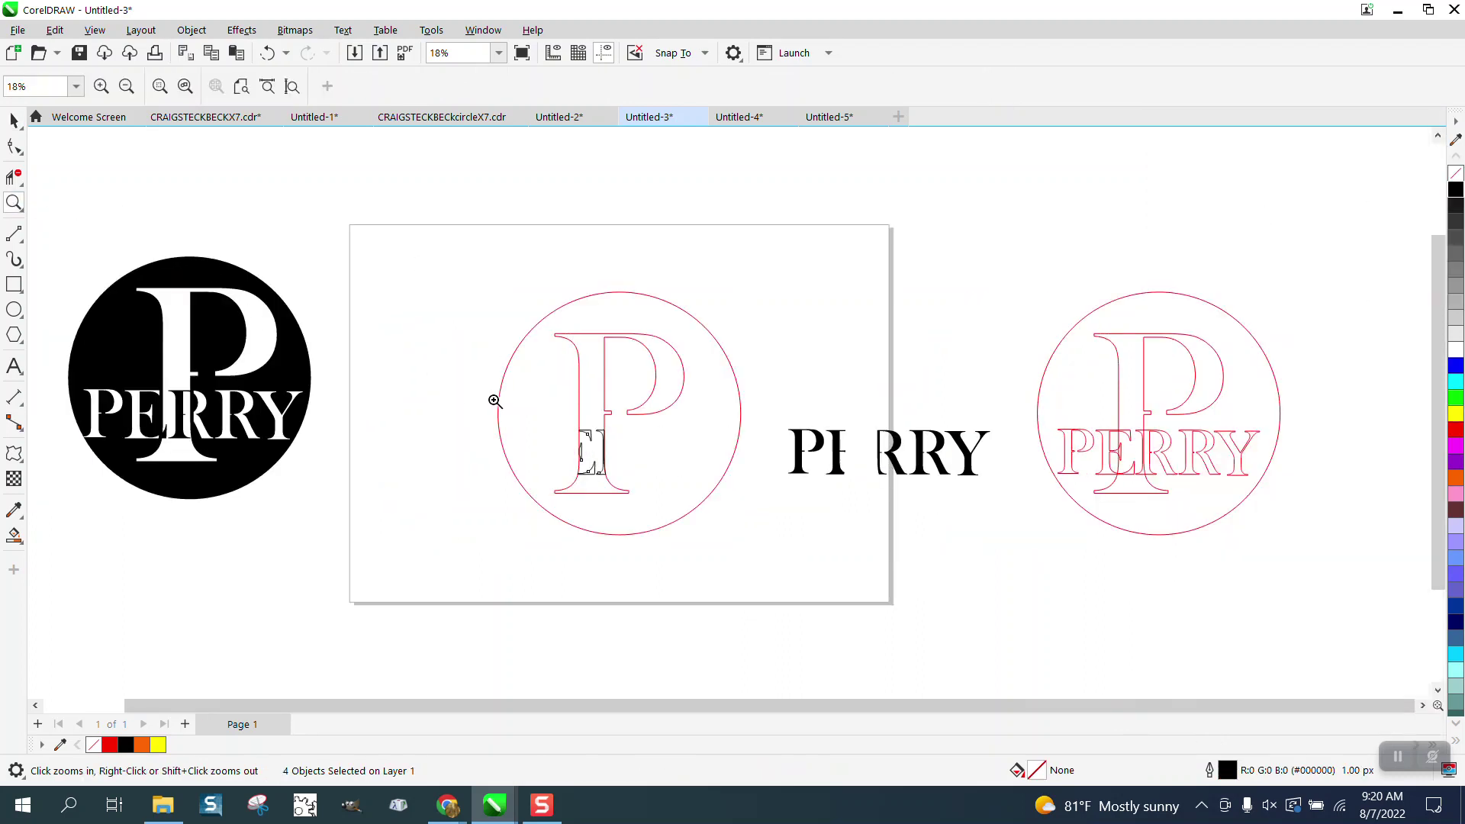
Trim each overlapping segment where the E crosses the P's stem, undoing one mistaken deletion
left_click_drag(522, 404, 668, 481)
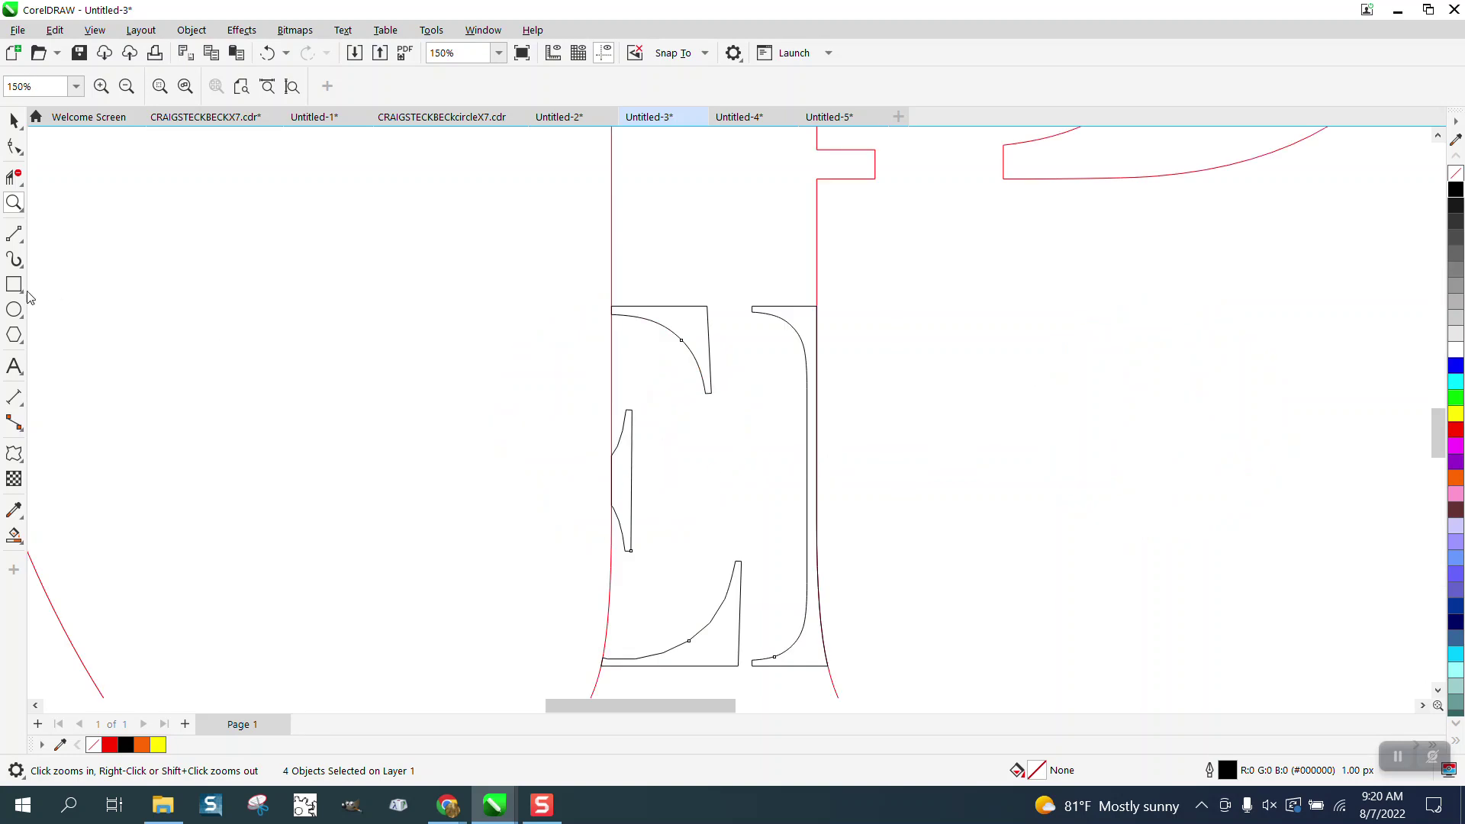
left_click(13, 177)
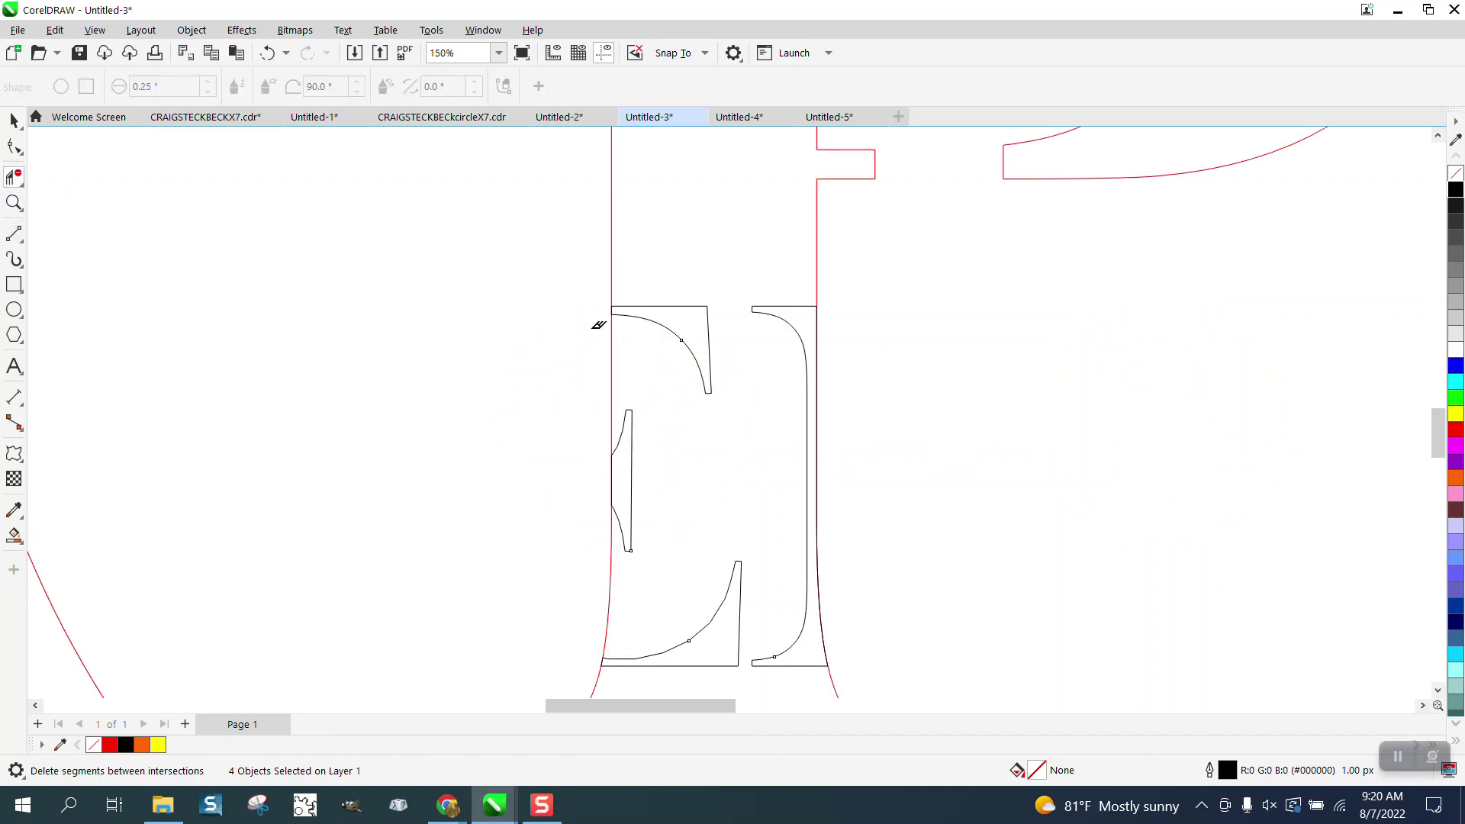
left_click(613, 309)
left_click(609, 471)
left_click(605, 654)
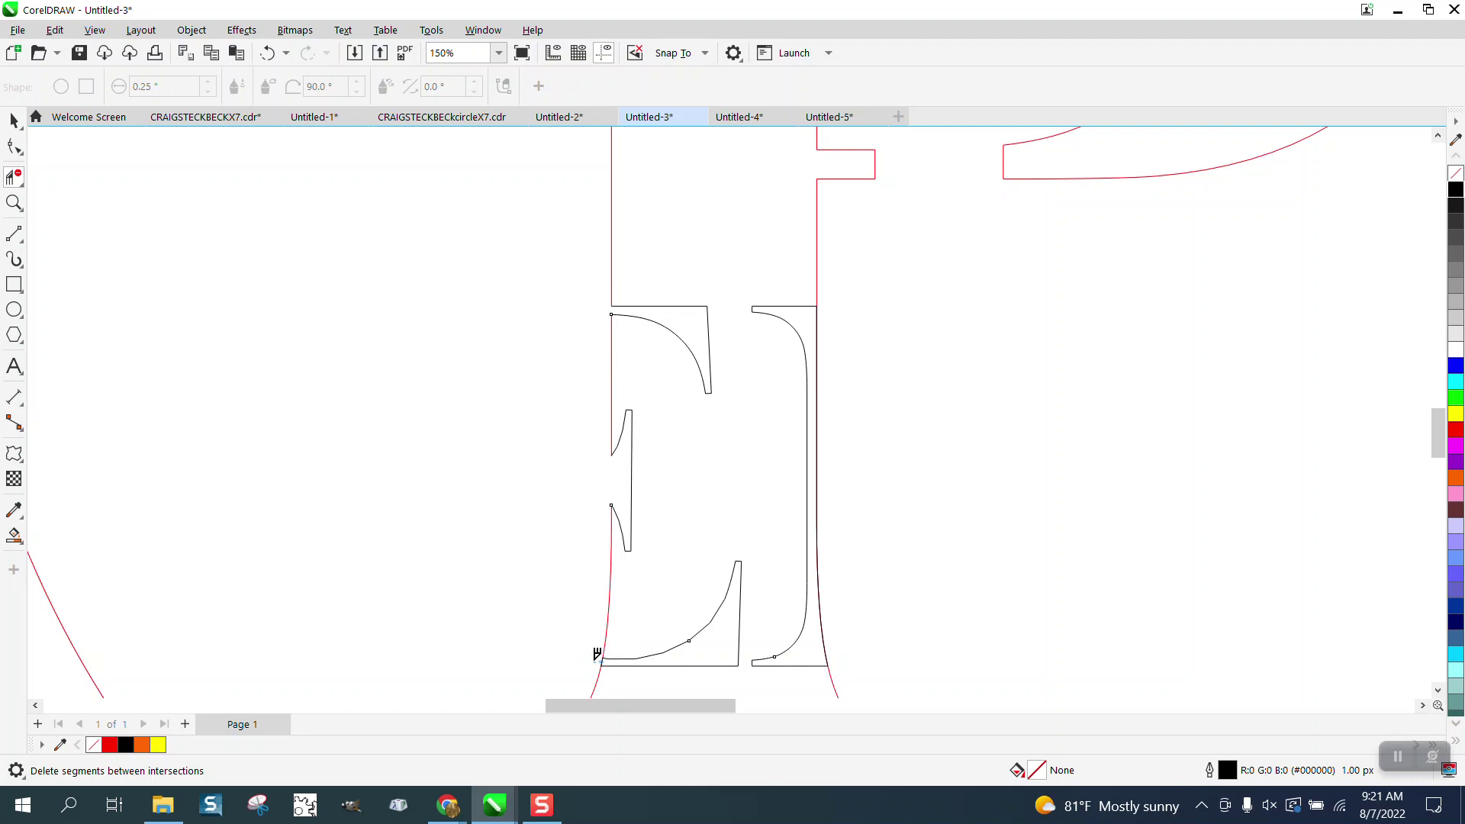
left_click(597, 657)
left_click(825, 650)
left_click(818, 336)
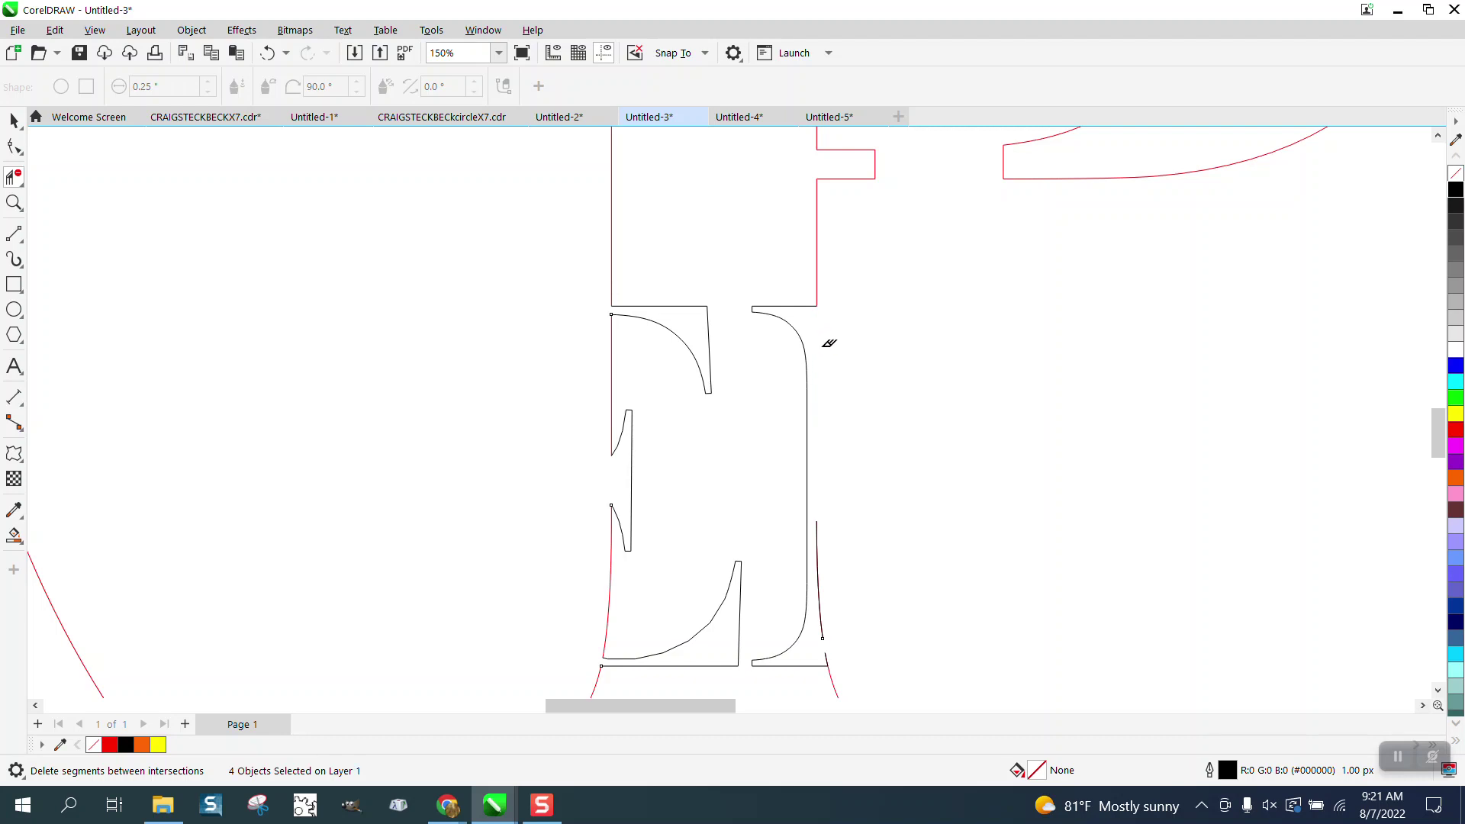
left_click_drag(811, 511, 838, 631)
left_click(832, 650)
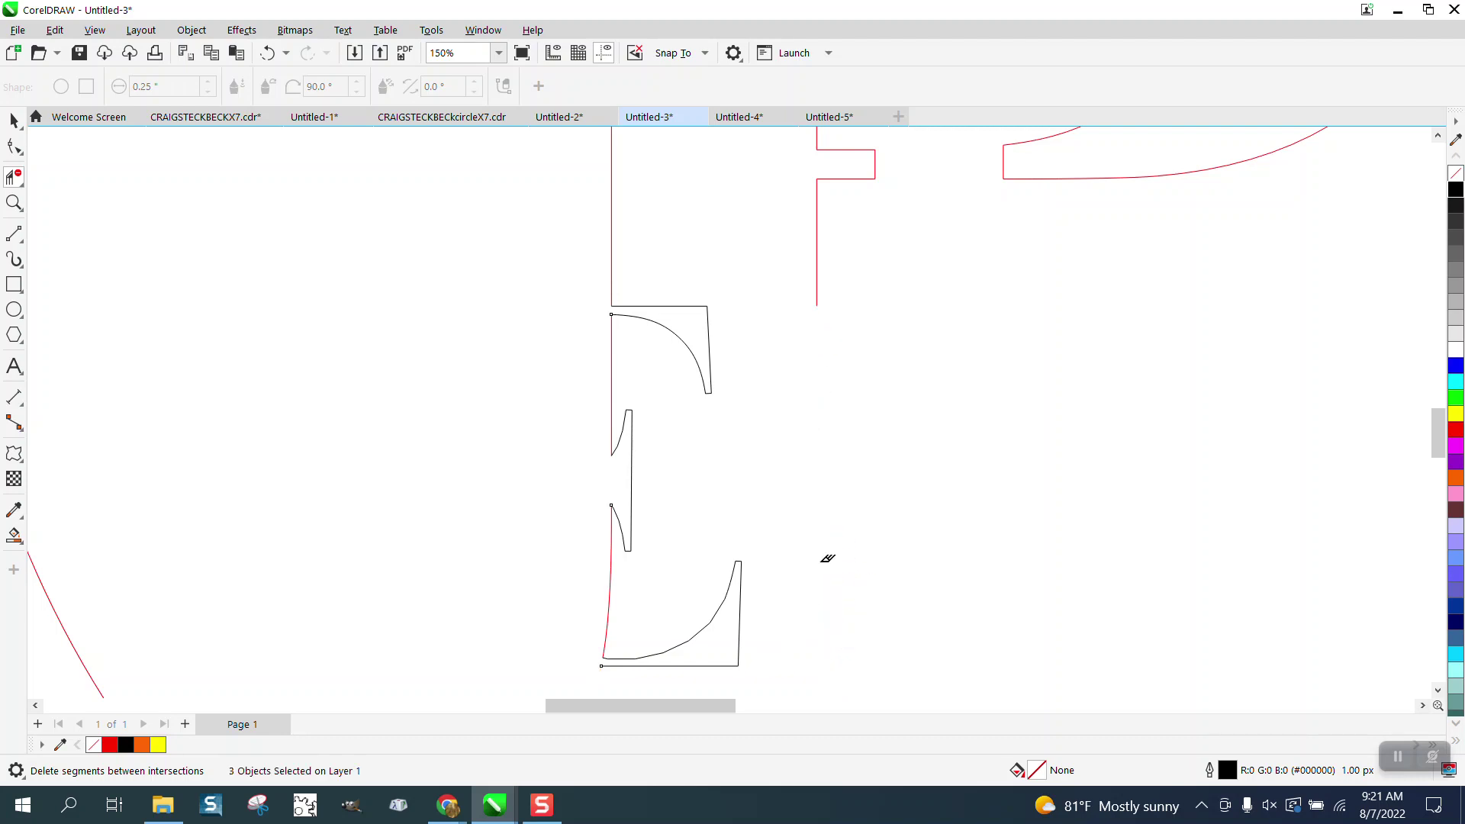
left_click(267, 53)
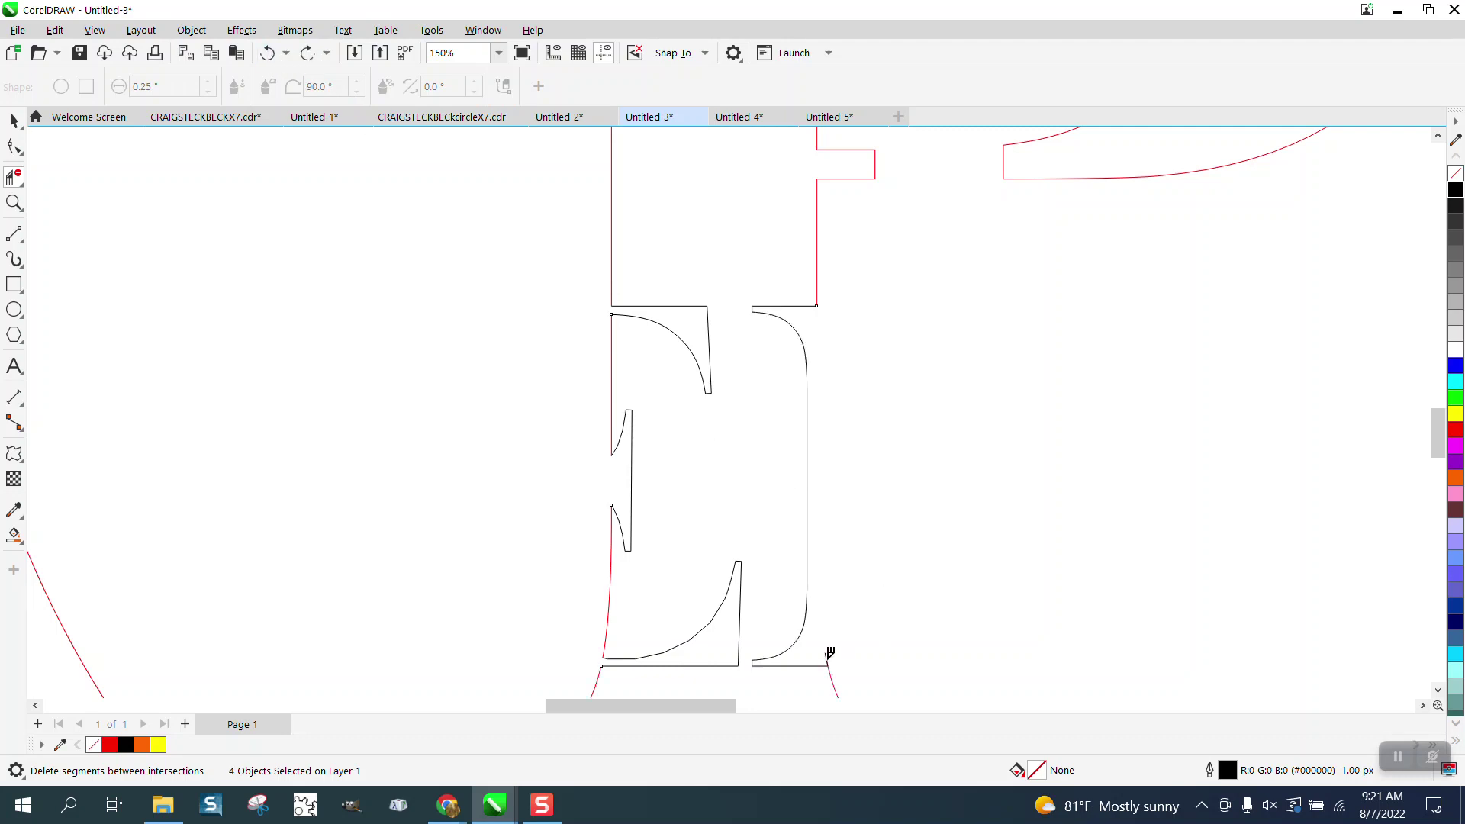
left_click(831, 655)
Try filling the enclosed P and E region black, then undo it
scroll(470, 448, "down", 4)
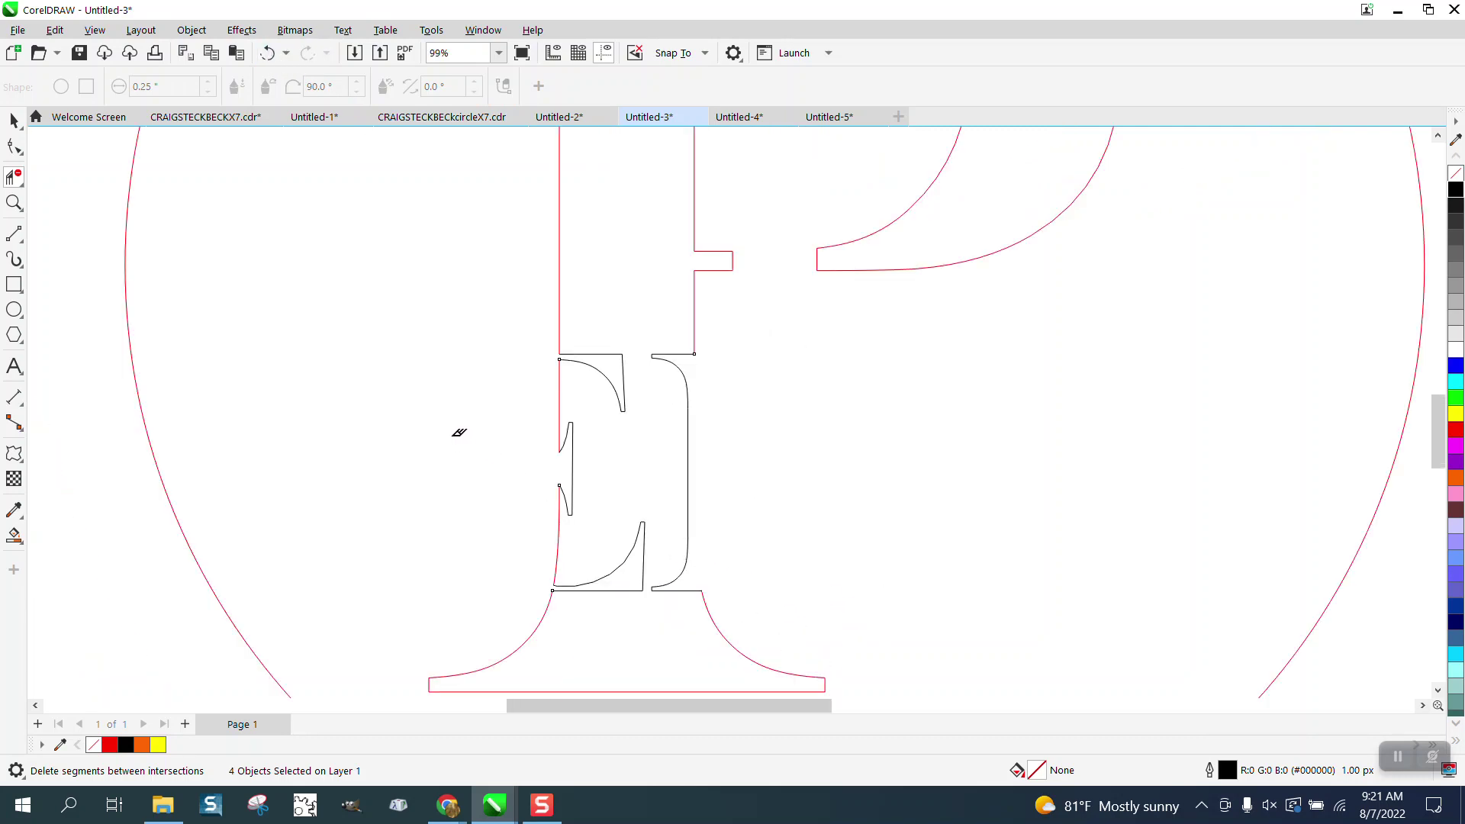
left_click(14, 537)
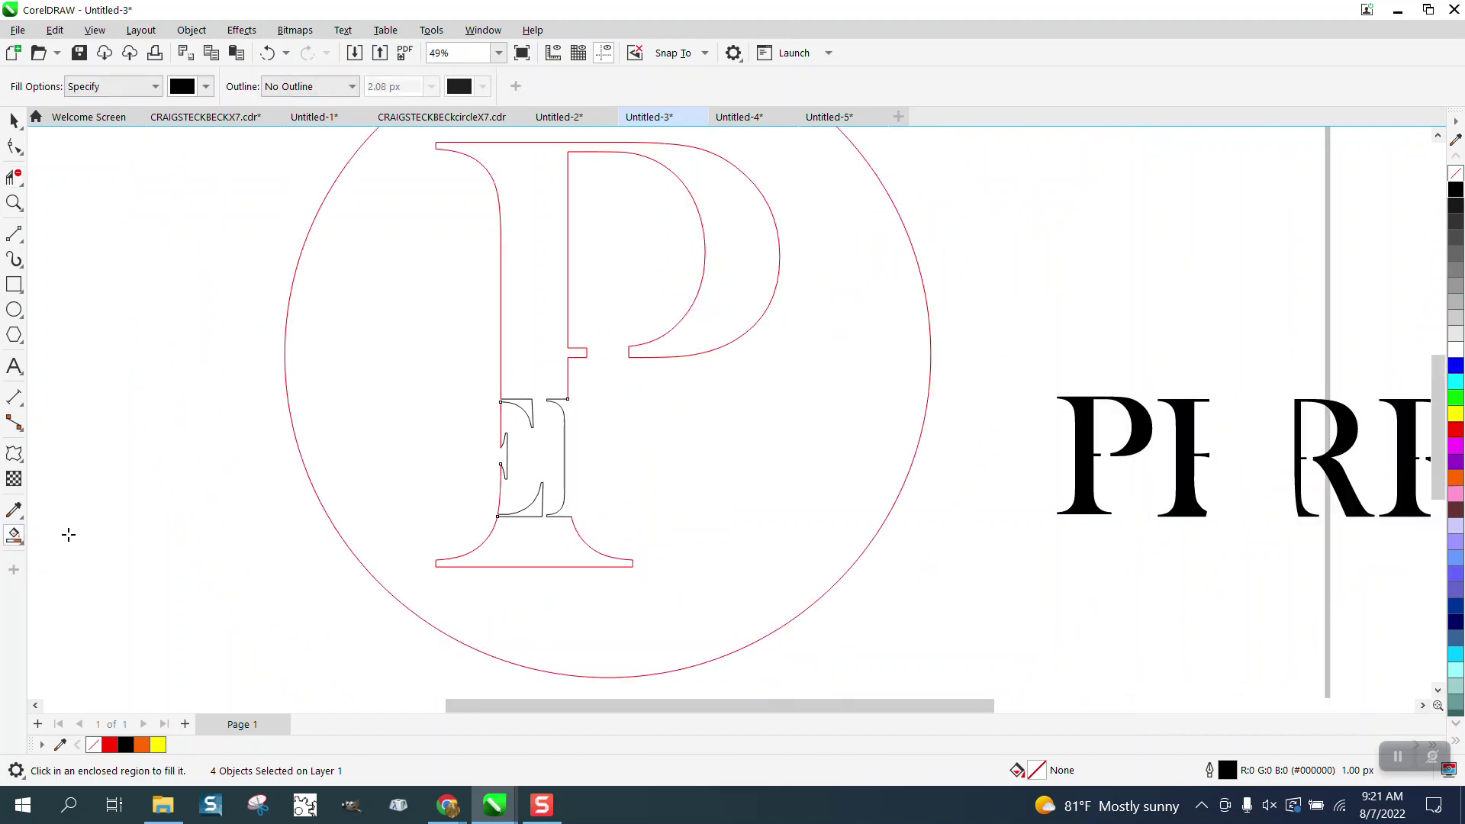
left_click(544, 326)
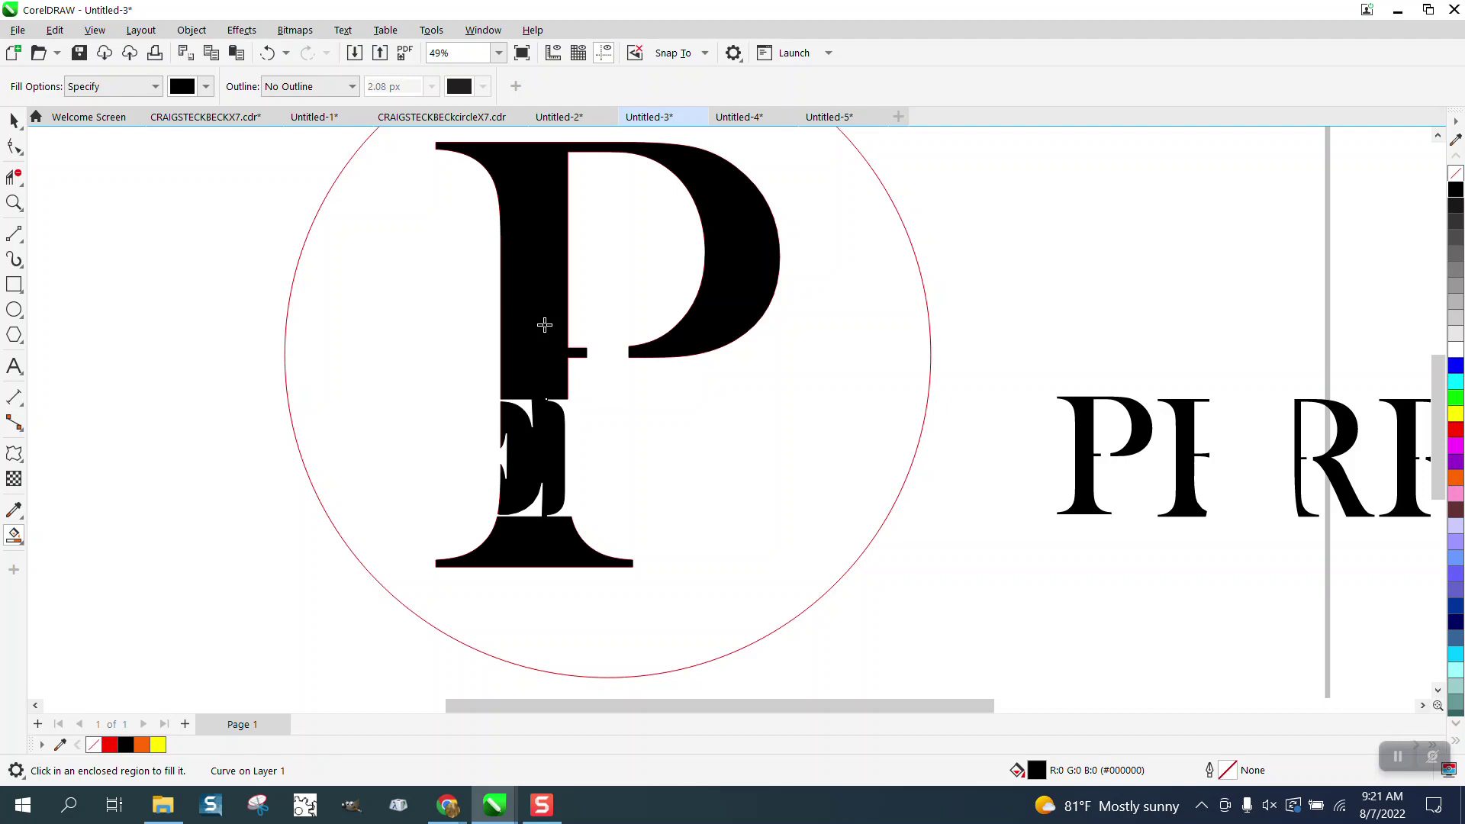
left_click(267, 53)
scroll(446, 437, "down", 1)
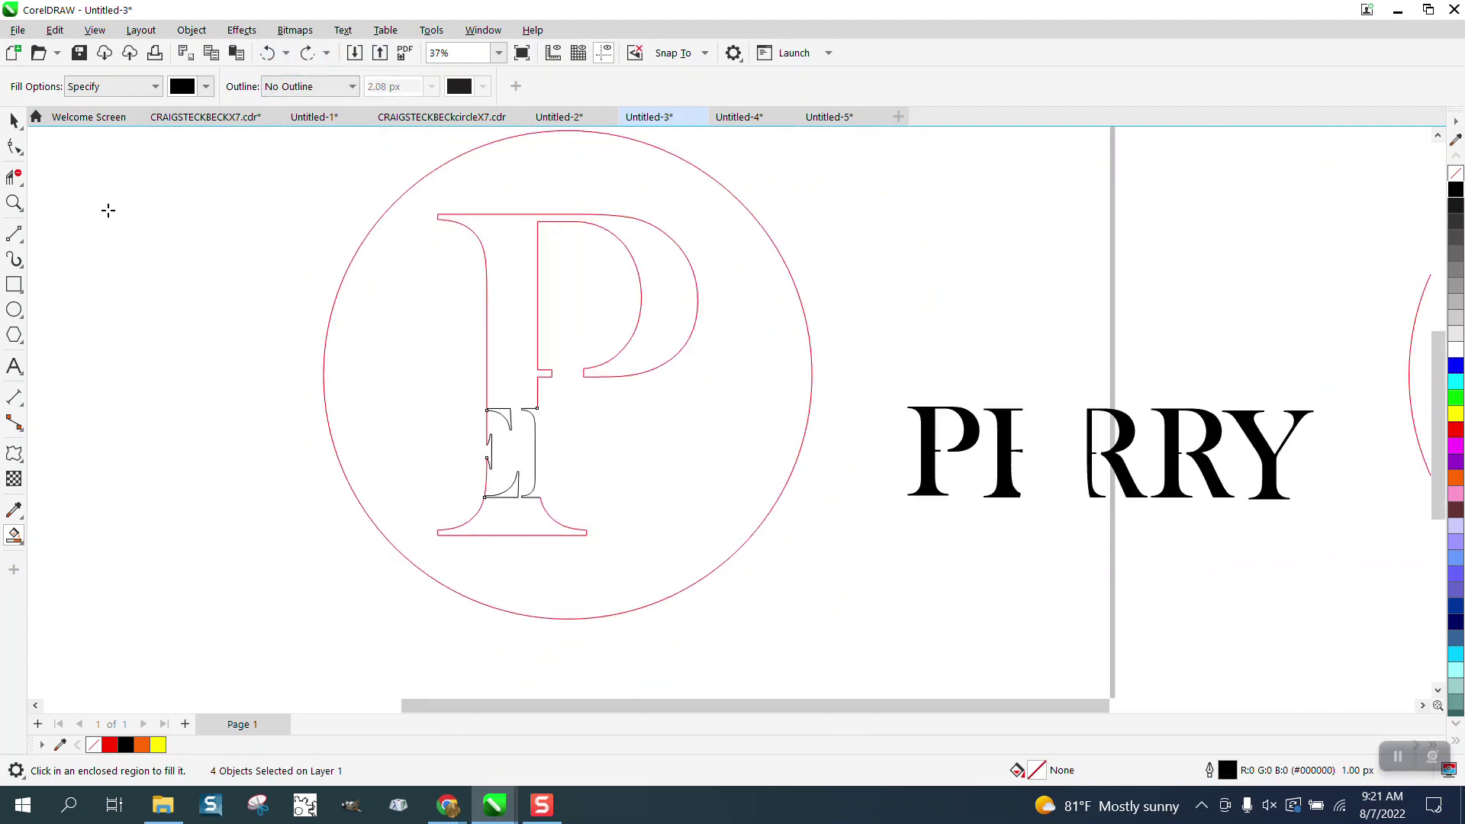
Give the PERRY lettering no fill and a red outline, and move it left onto the P
left_click(14, 120)
left_click_drag(890, 373, 1269, 587)
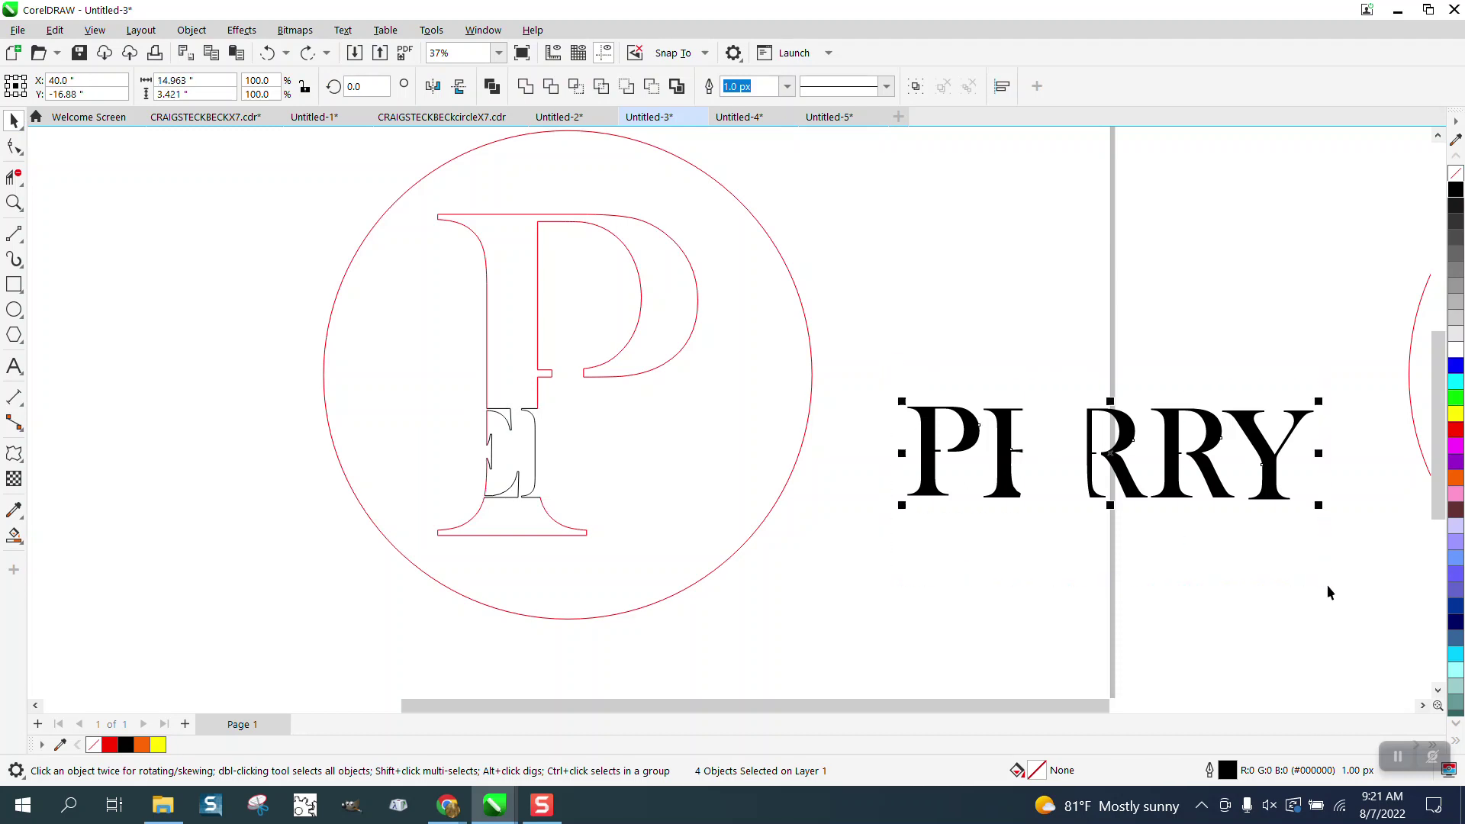
left_click(1455, 173)
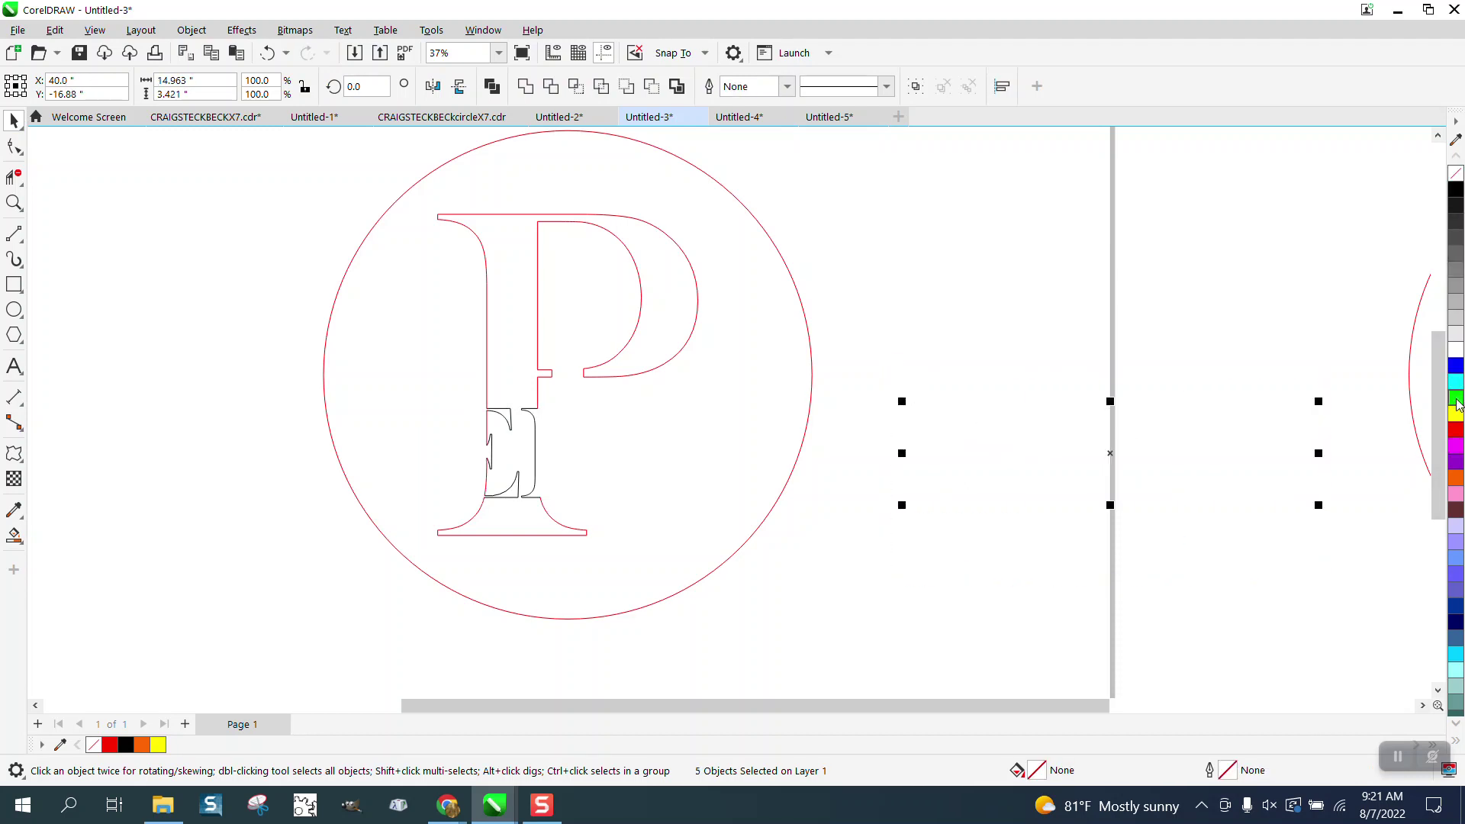
right_click(1455, 433)
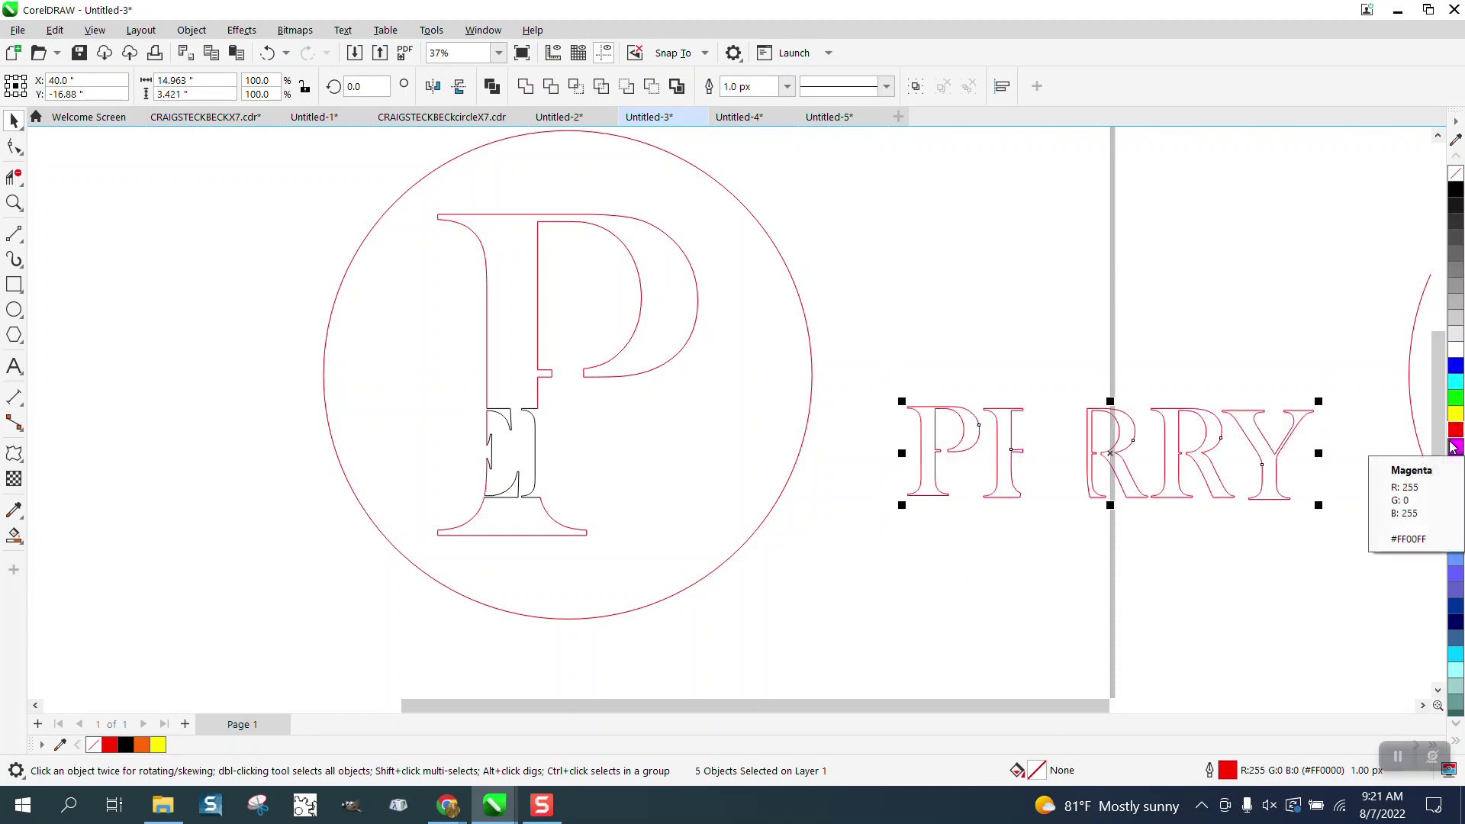
key("Left")
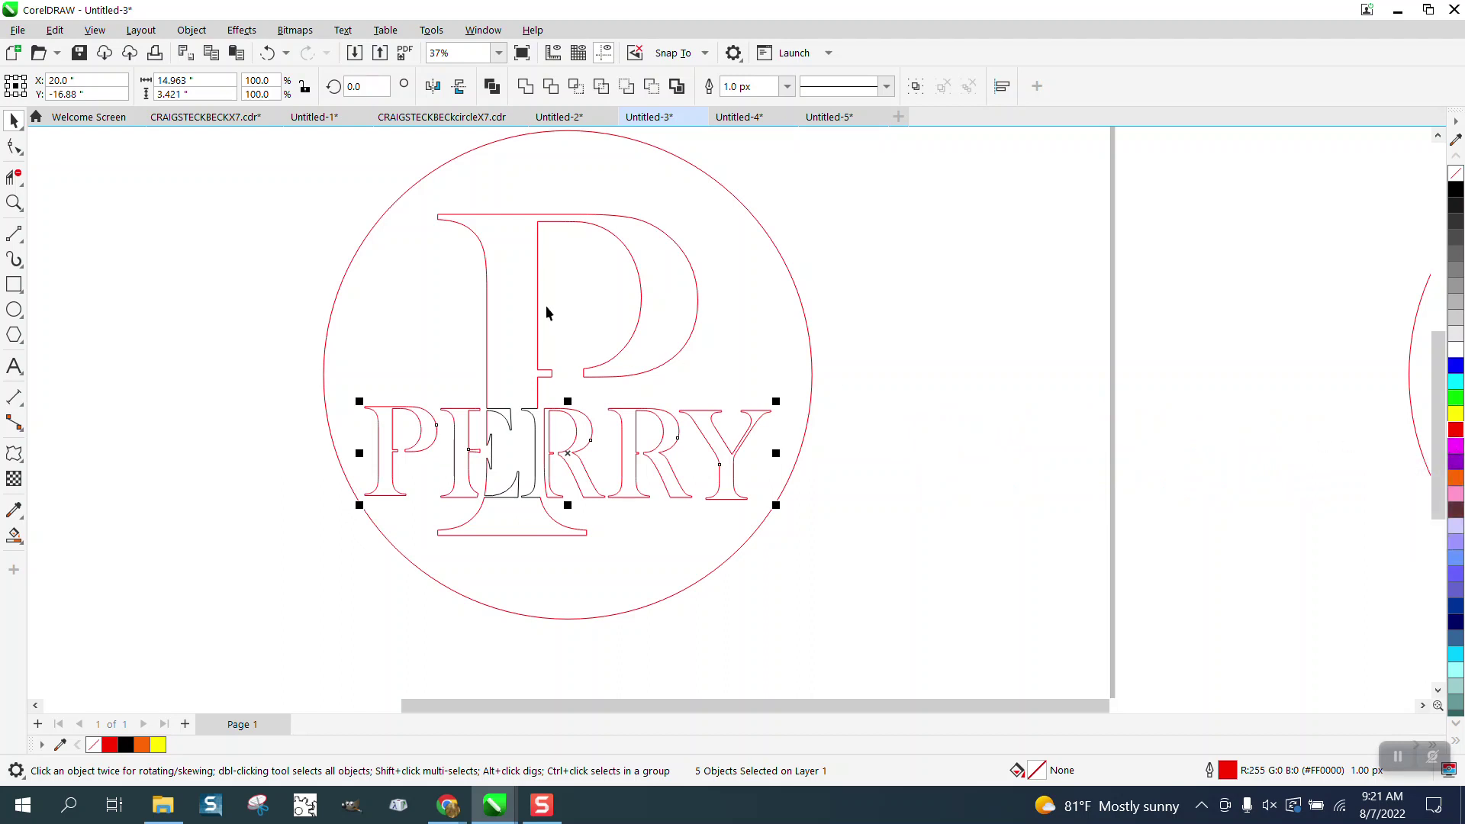
left_click(14, 202)
left_click_drag(275, 331, 905, 586)
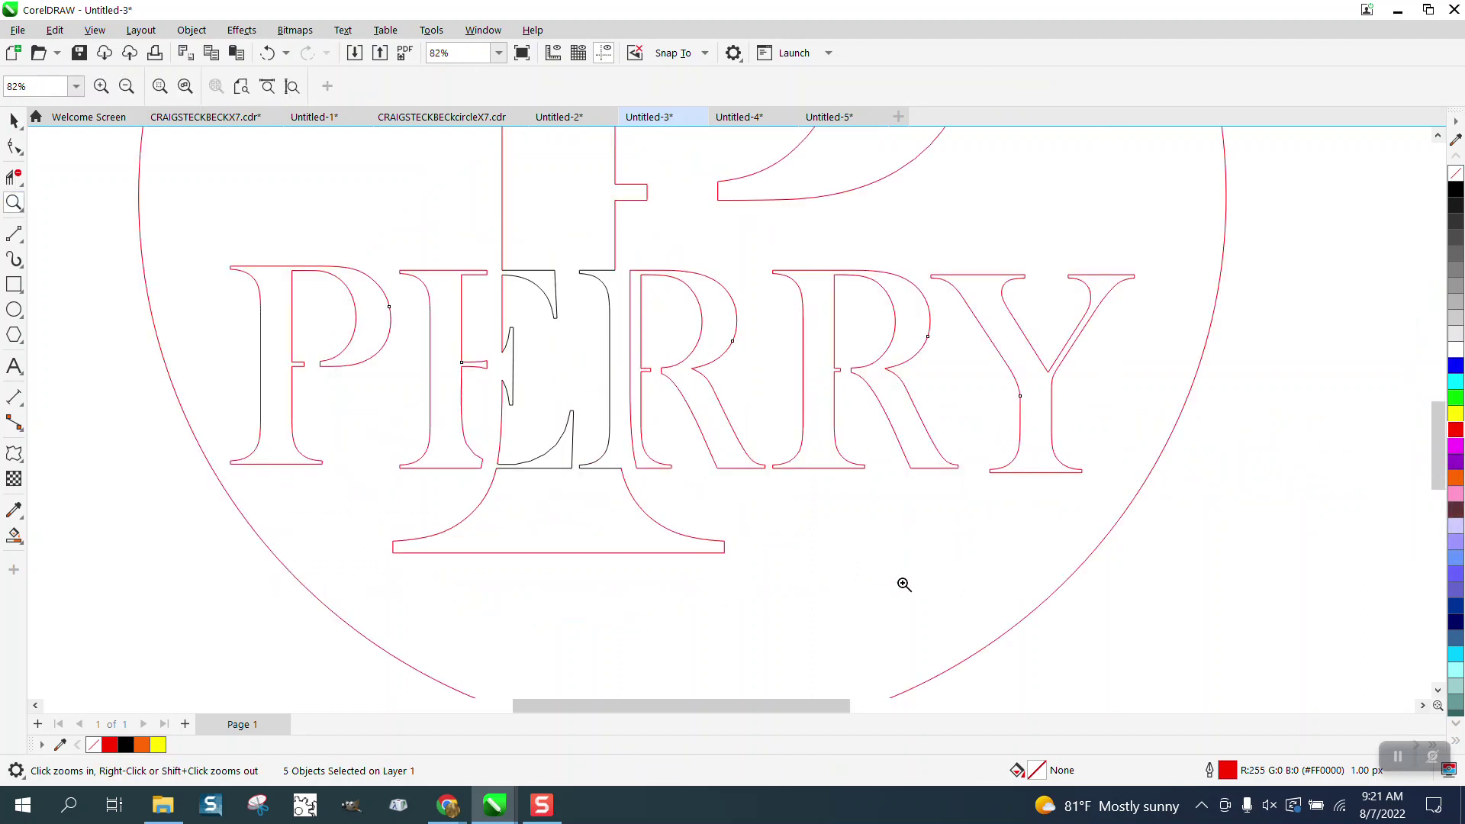
right_click(396, 533)
scroll(411, 466, "down", 1)
Smart Fill the circle black around the P and PERRY, then select all objects
left_click(13, 536)
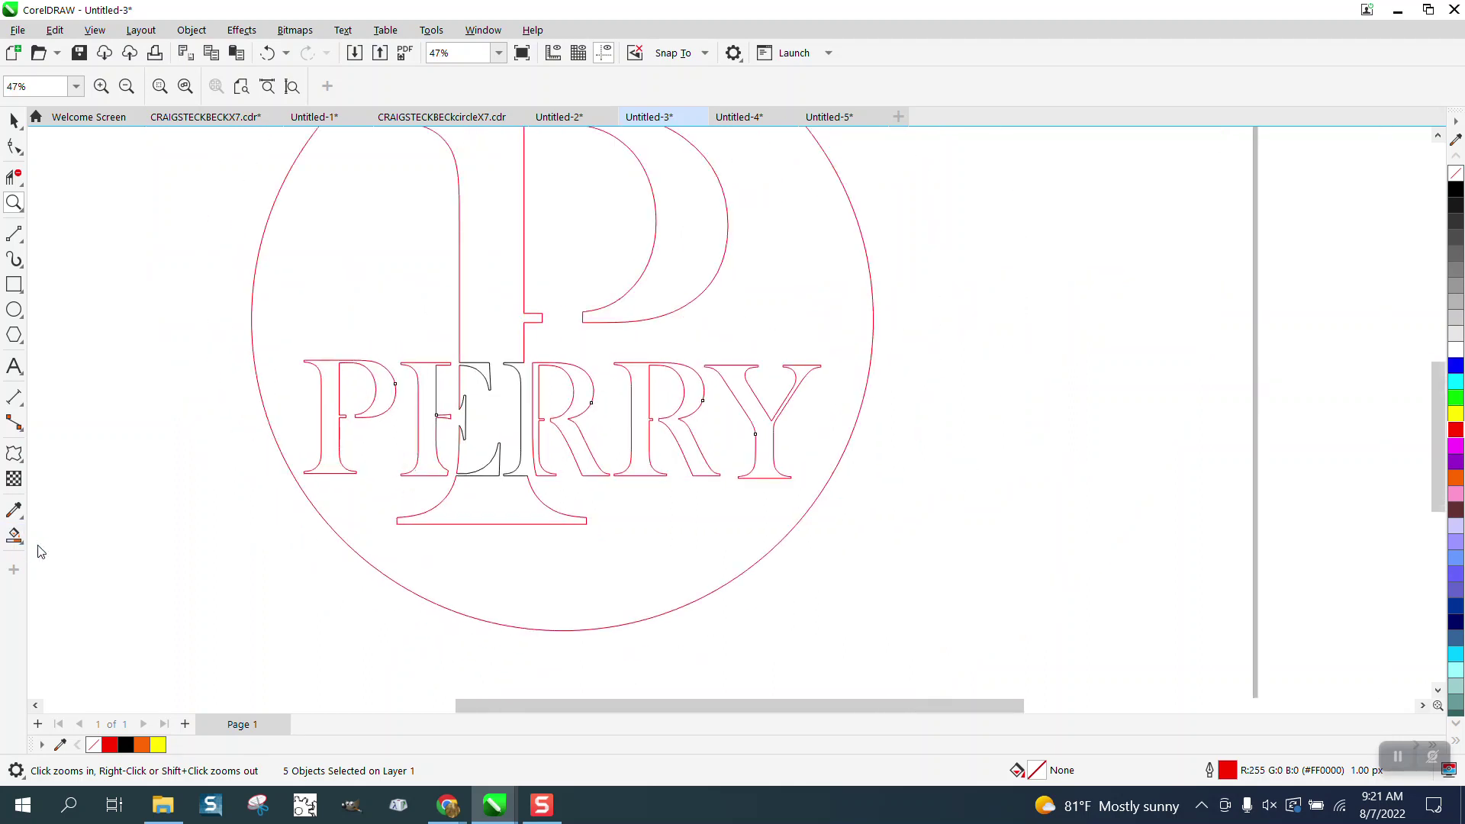
left_click(480, 564)
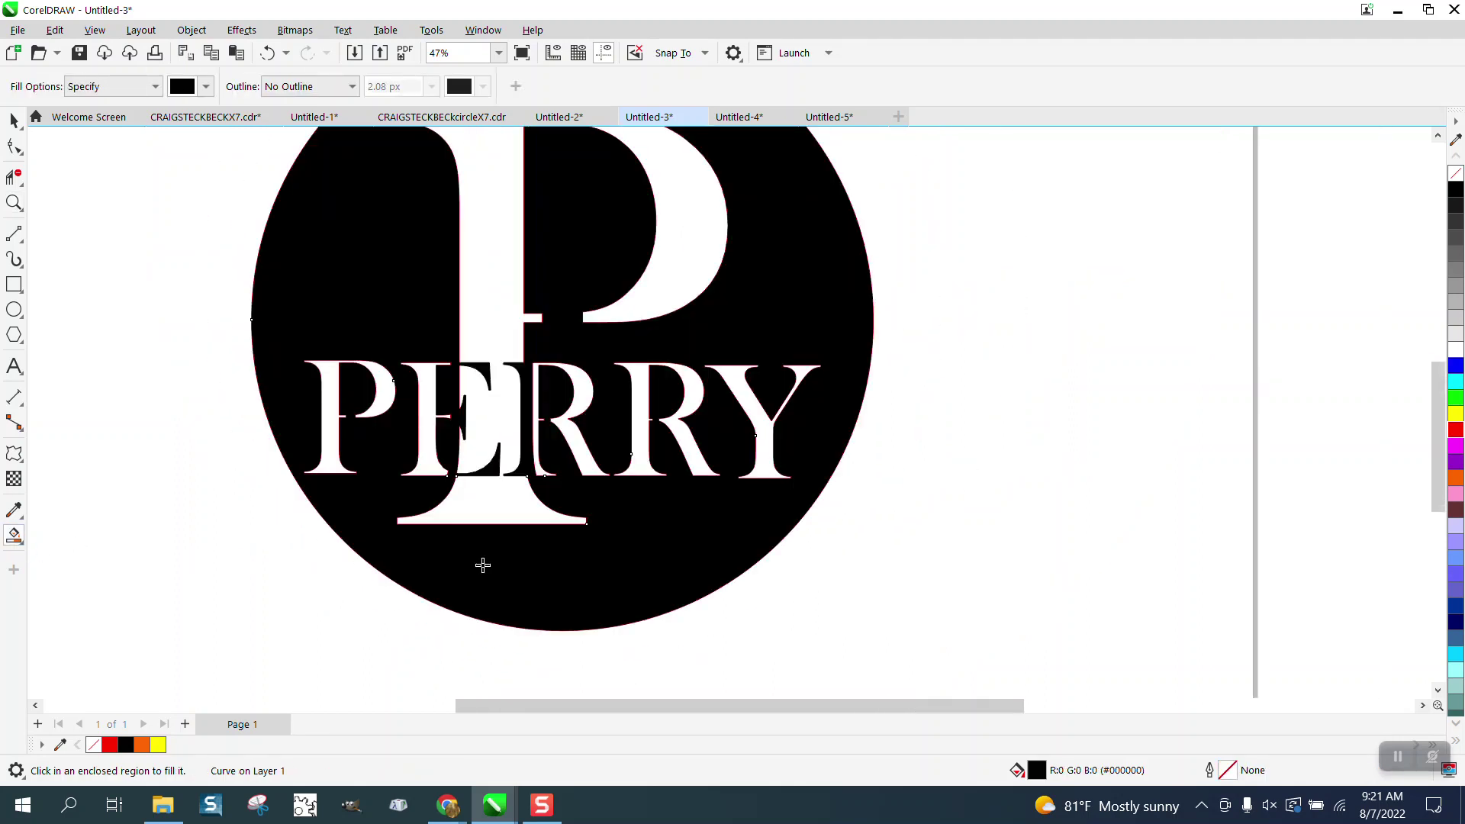
scroll(582, 488, "down", 2)
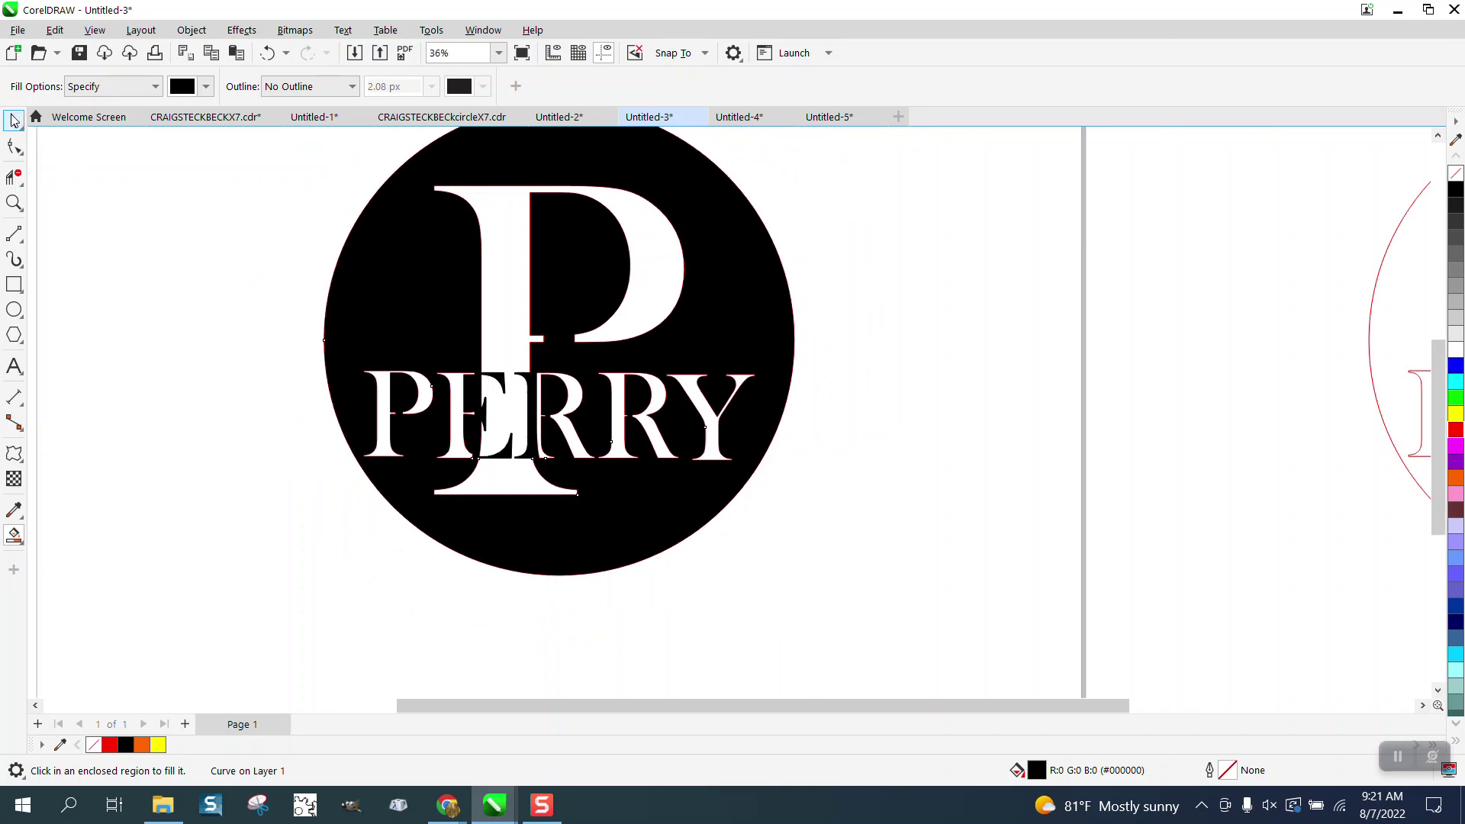
left_click(13, 120)
scroll(439, 347, "down", 1)
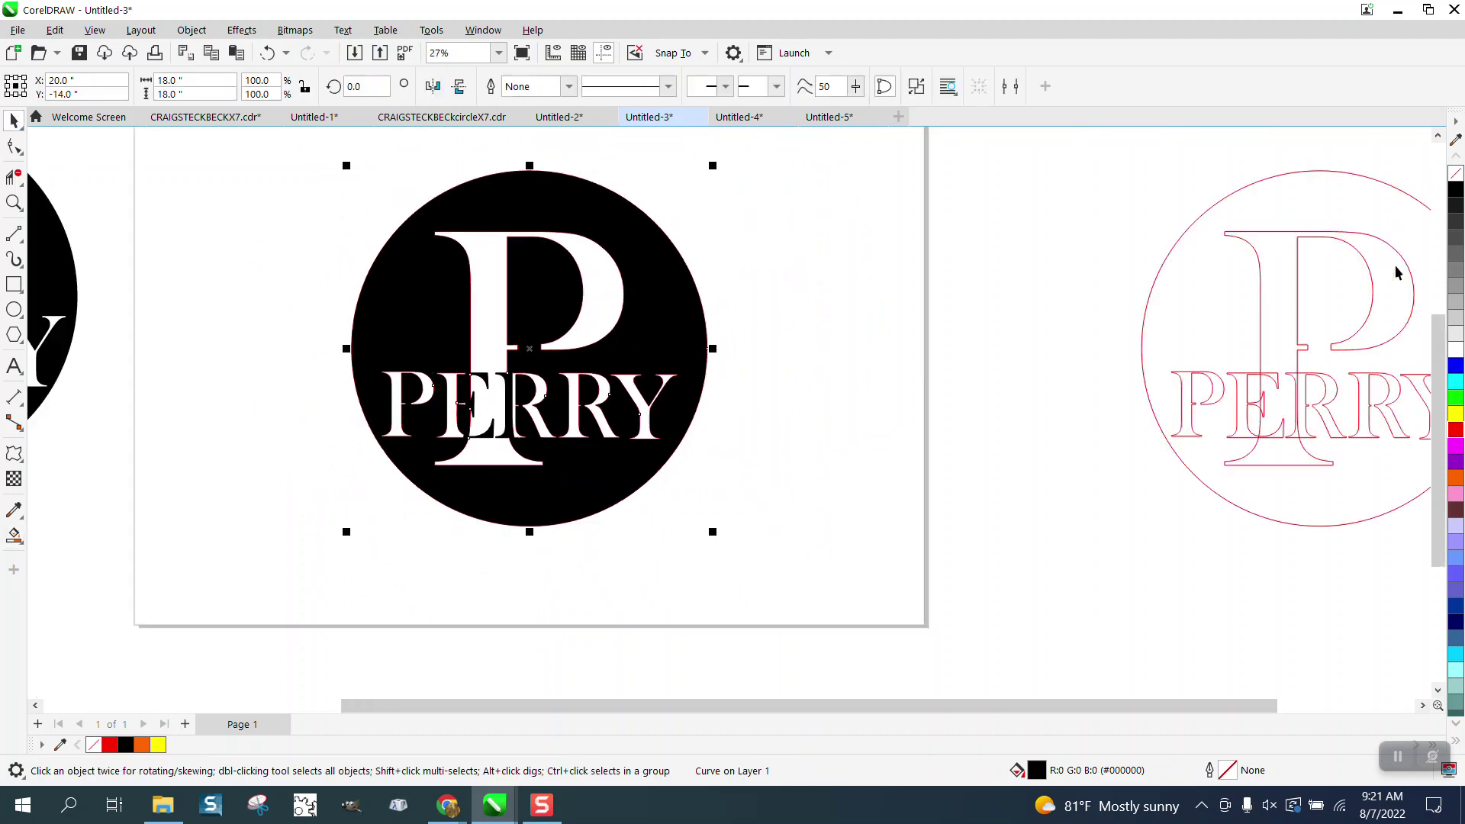
key("ctrl+a")
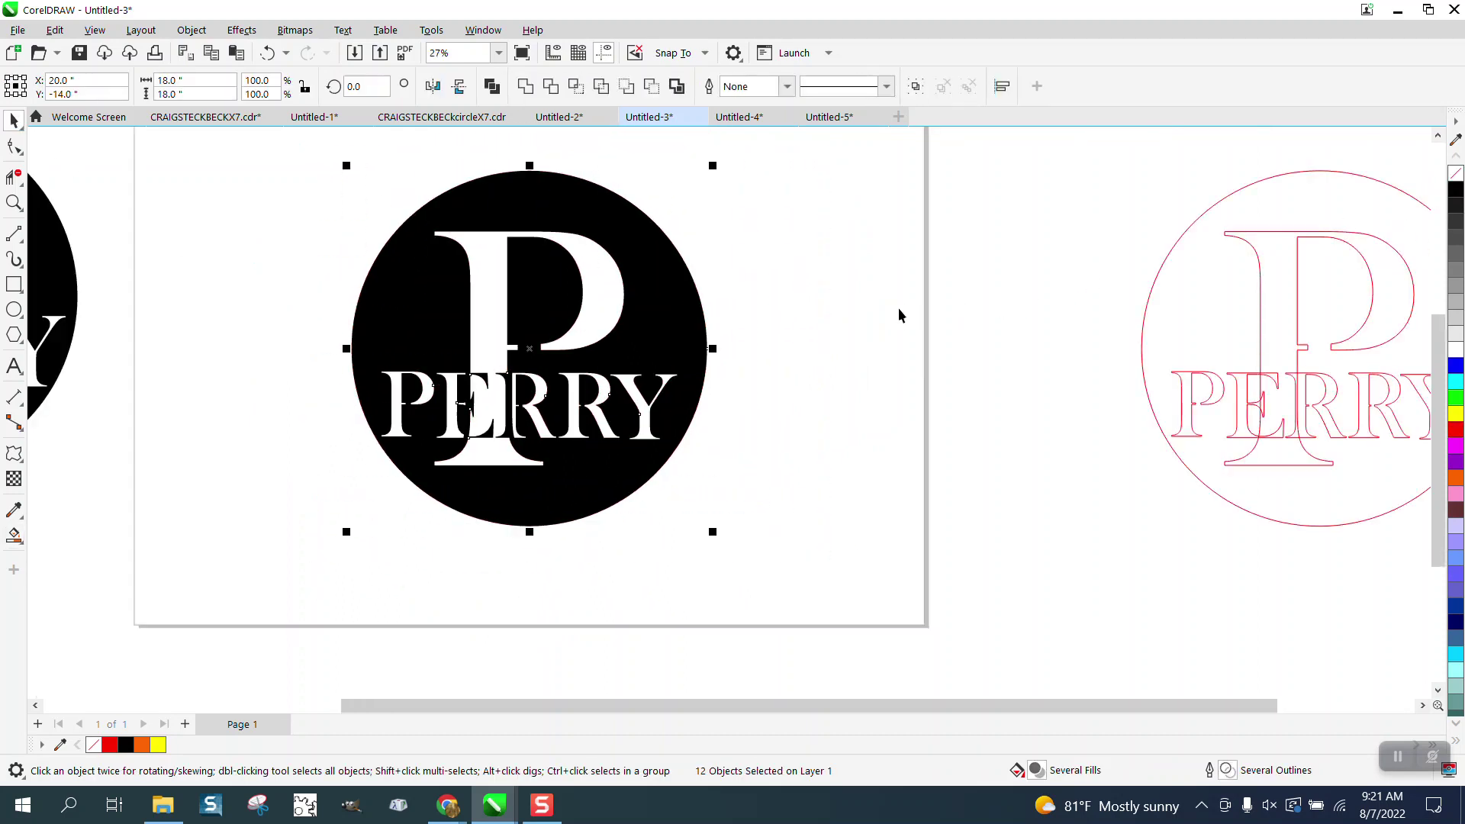
left_click(14, 202)
left_click_drag(353, 220, 864, 514)
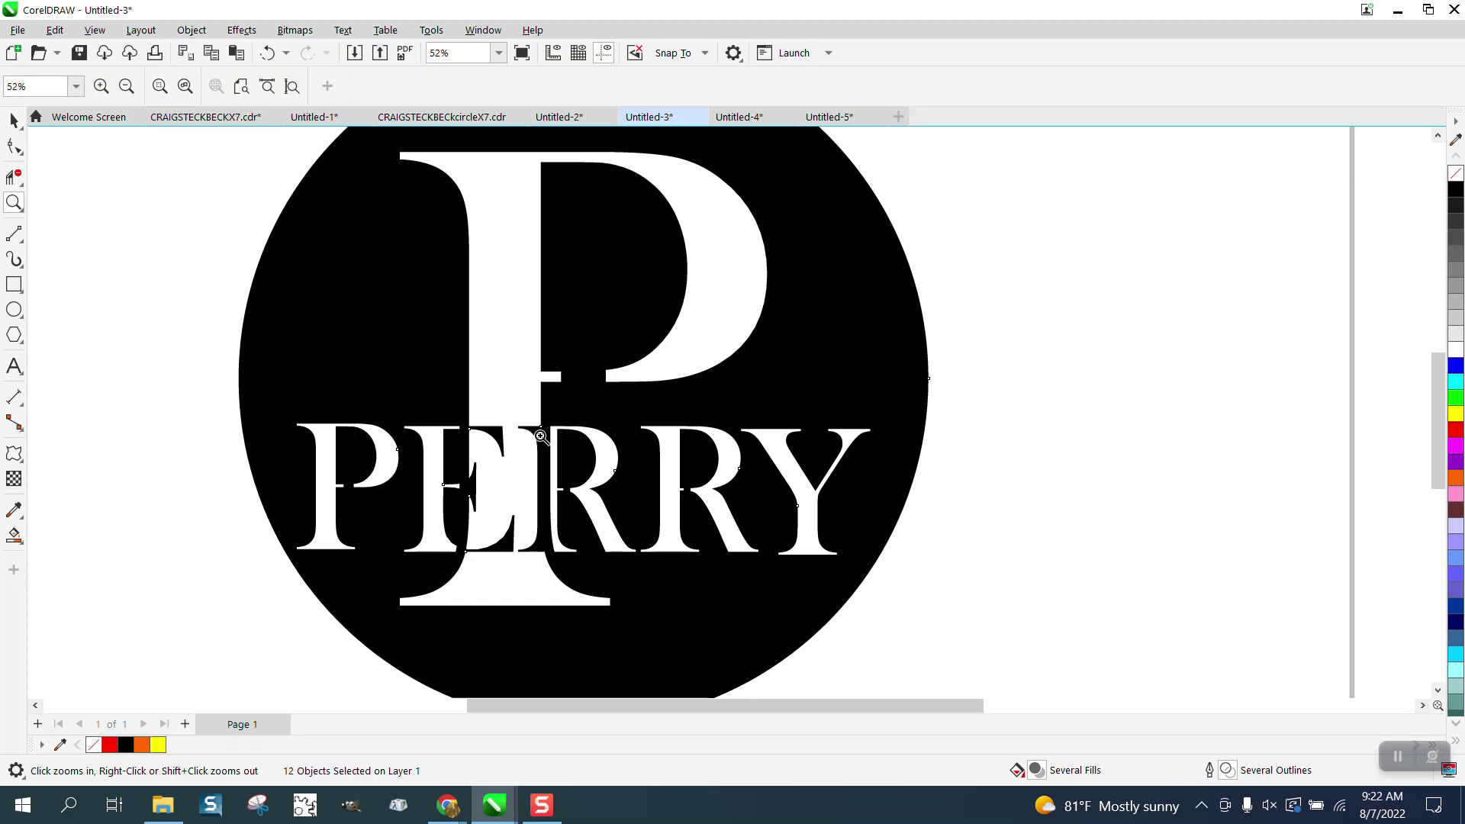
right_click(705, 457)
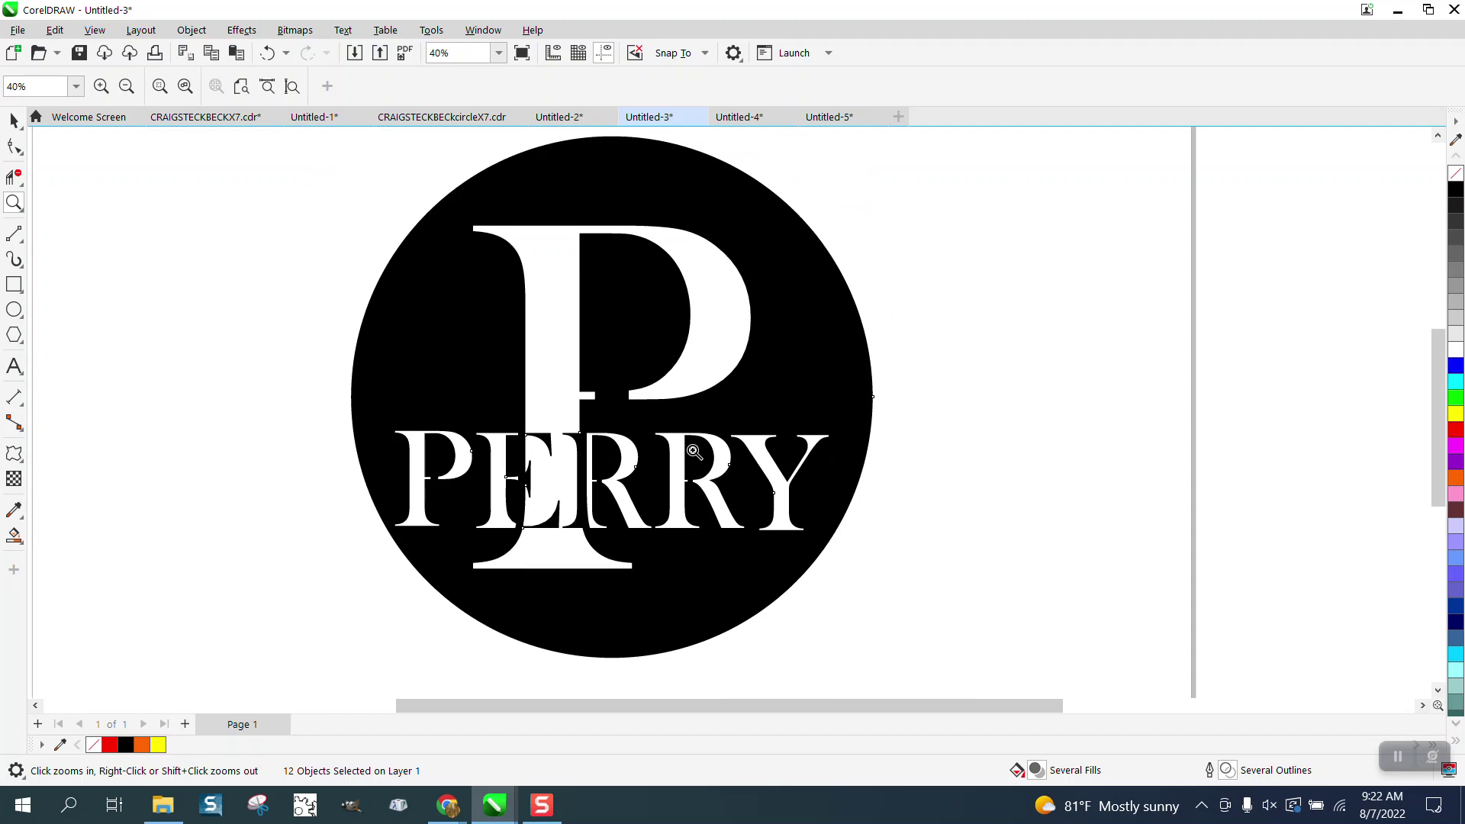
scroll(694, 451, "down", 4)
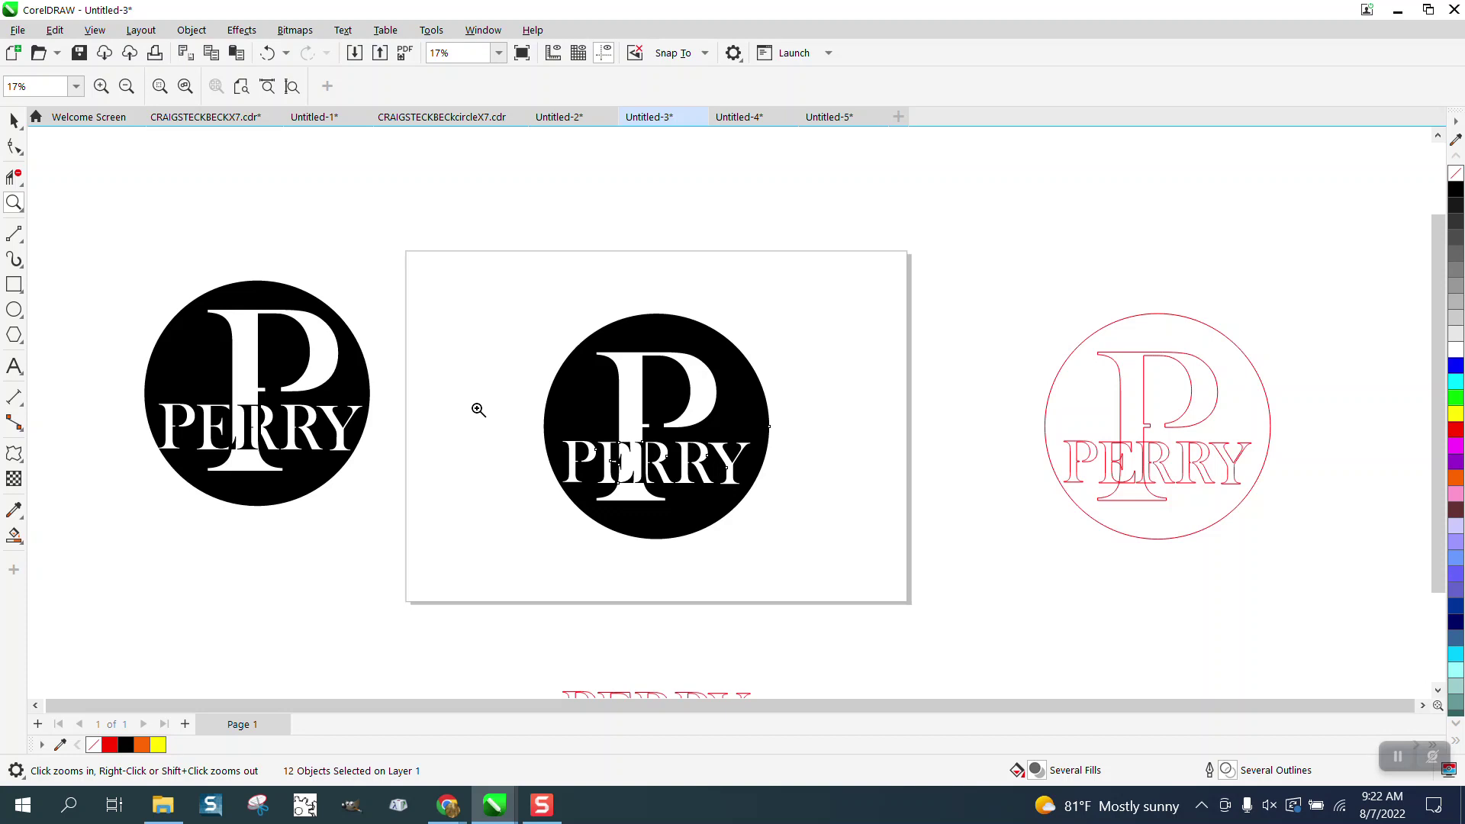
left_click_drag(534, 301, 859, 593)
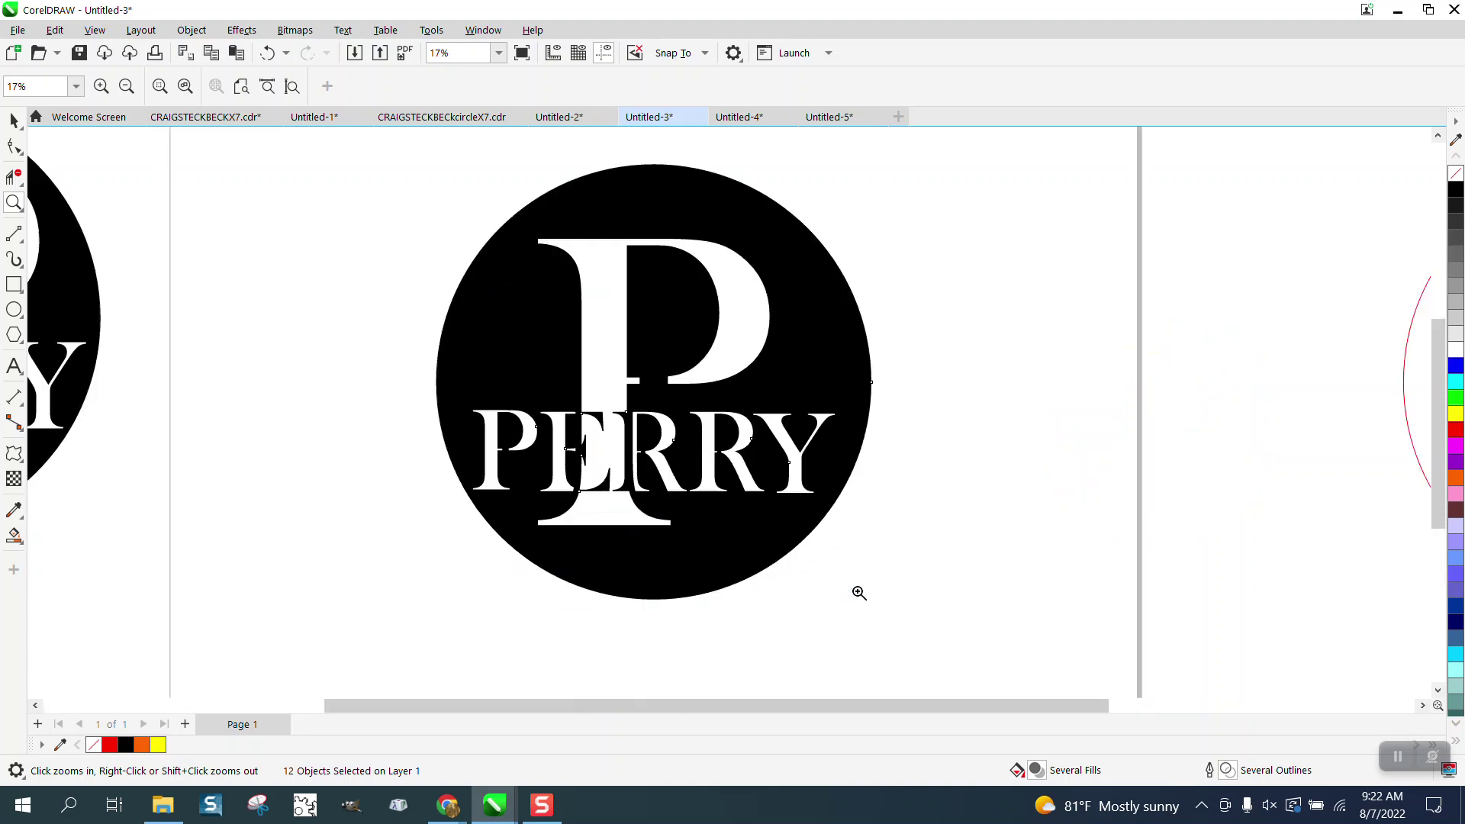